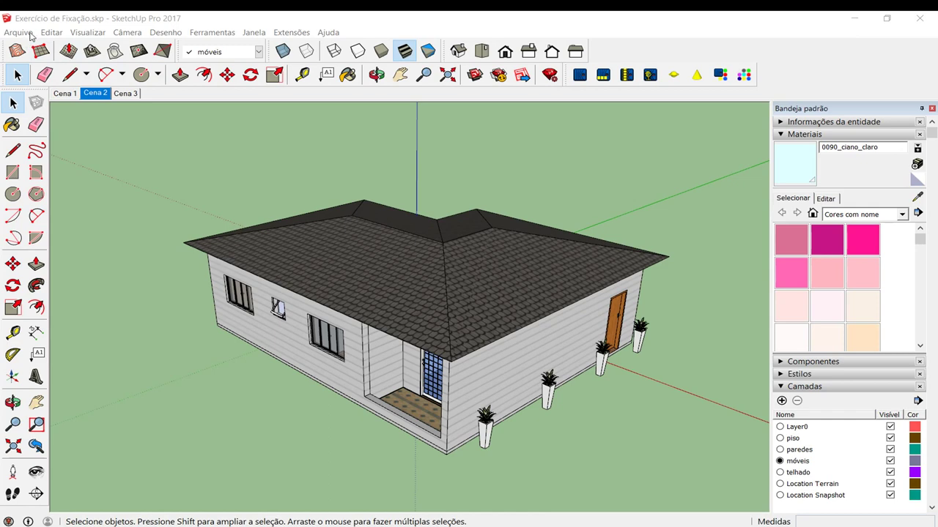
# - Clear the model's geolocation, removing the Location Terrain and Location Snapshot layers
pyautogui.click(19, 32)
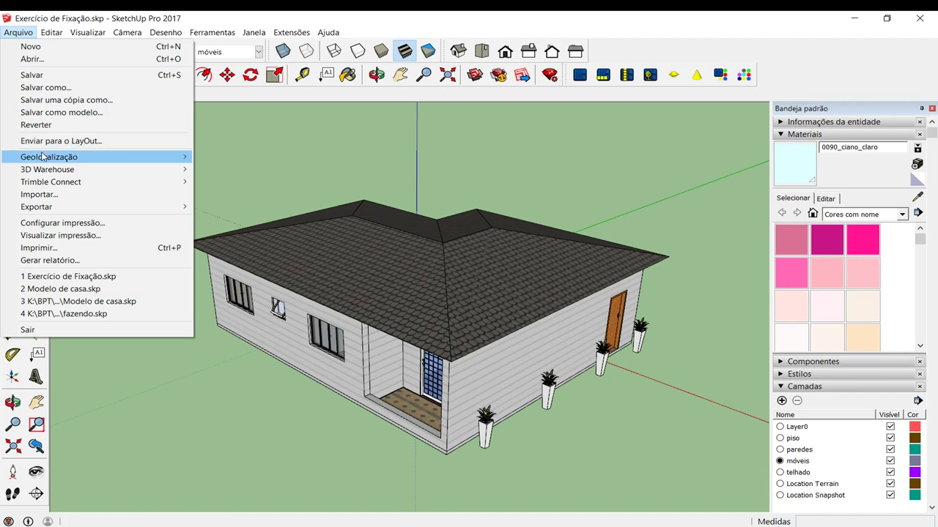
pyautogui.moveTo(49, 156)
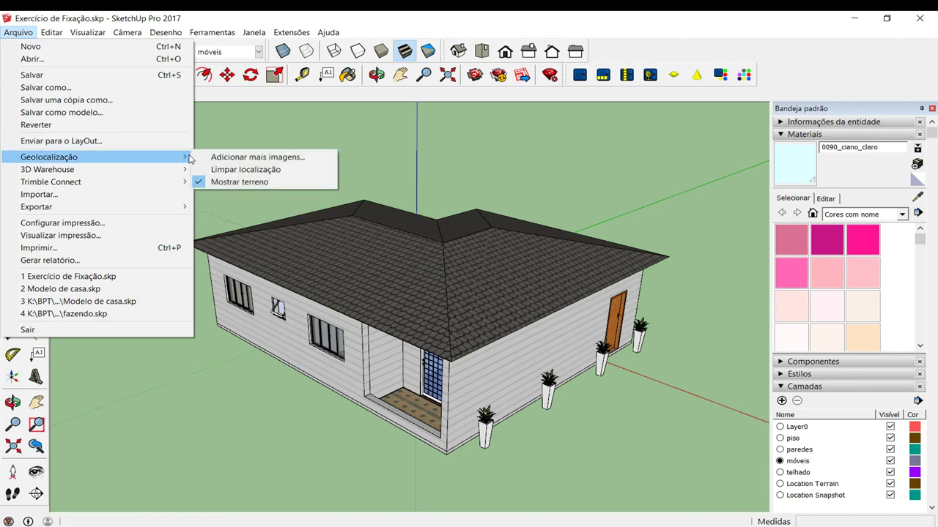
pyautogui.click(262, 172)
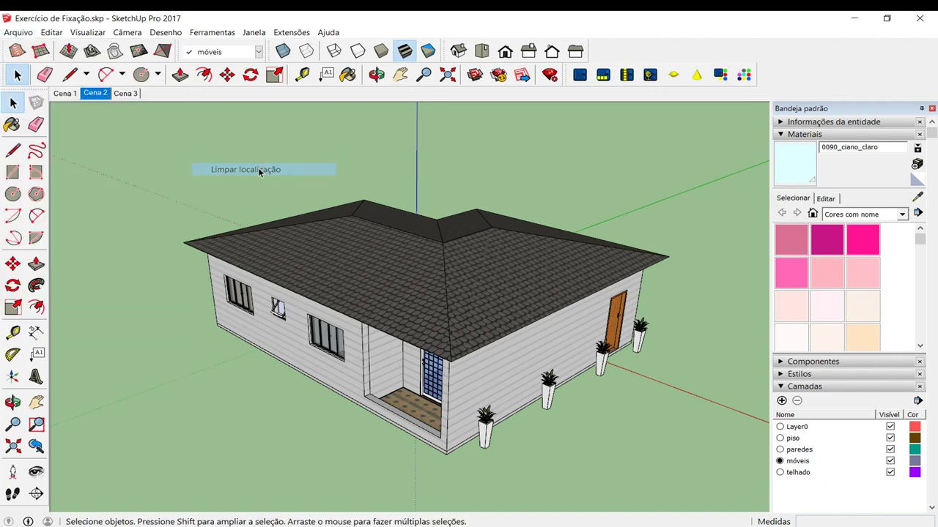
pyautogui.click(10, 36)
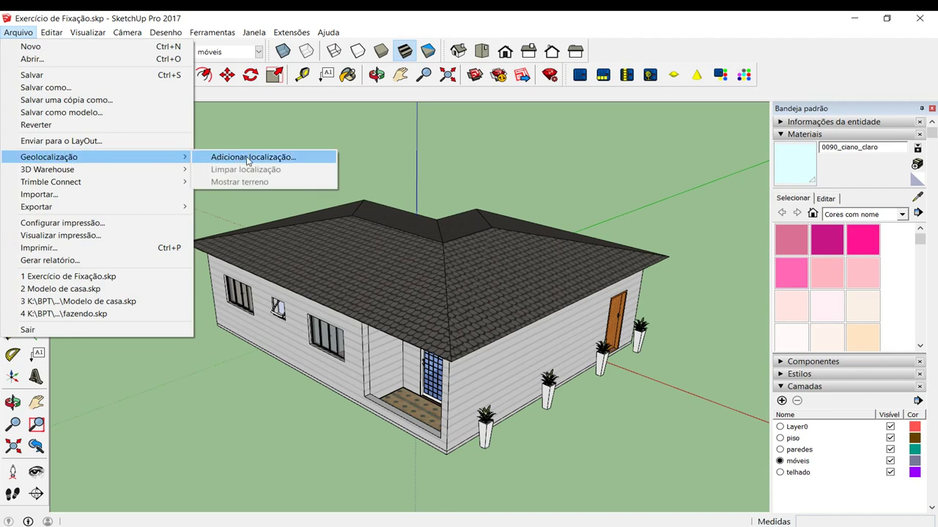
pyautogui.click(231, 158)
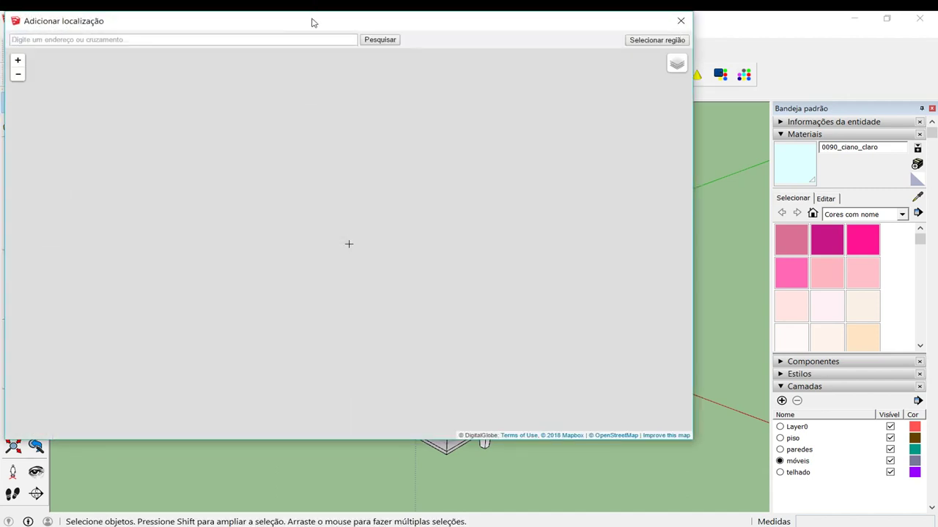
# - Reposition the Add Location window and pan the map past Osasco toward Alphaville
pyautogui.moveTo(311, 22); pyautogui.dragTo(369, 53)
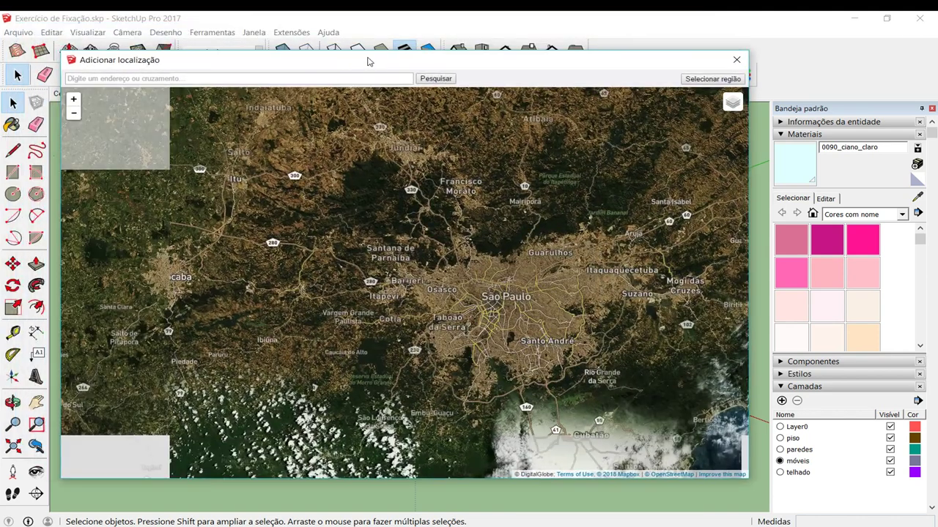
pyautogui.scroll(3, 419, 229)
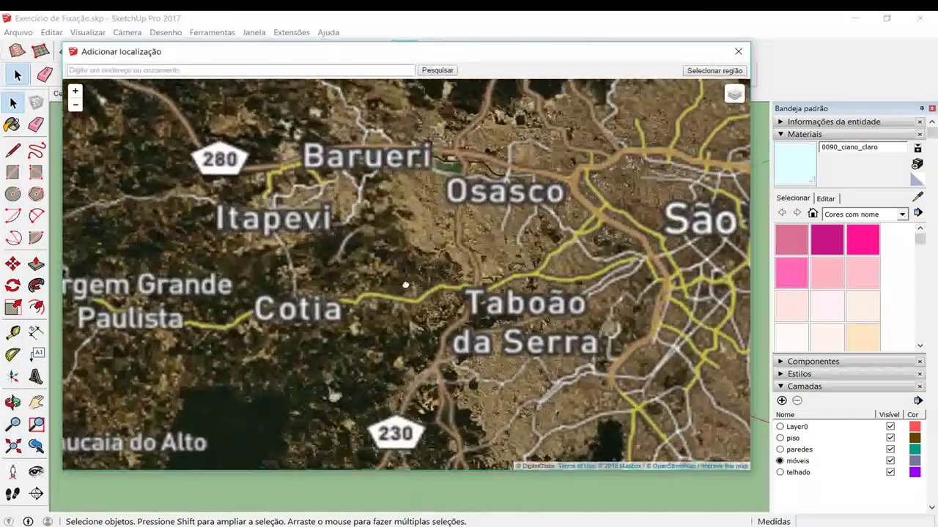
pyautogui.scroll(2, 400, 228)
pyautogui.moveTo(399, 228); pyautogui.dragTo(467, 264)
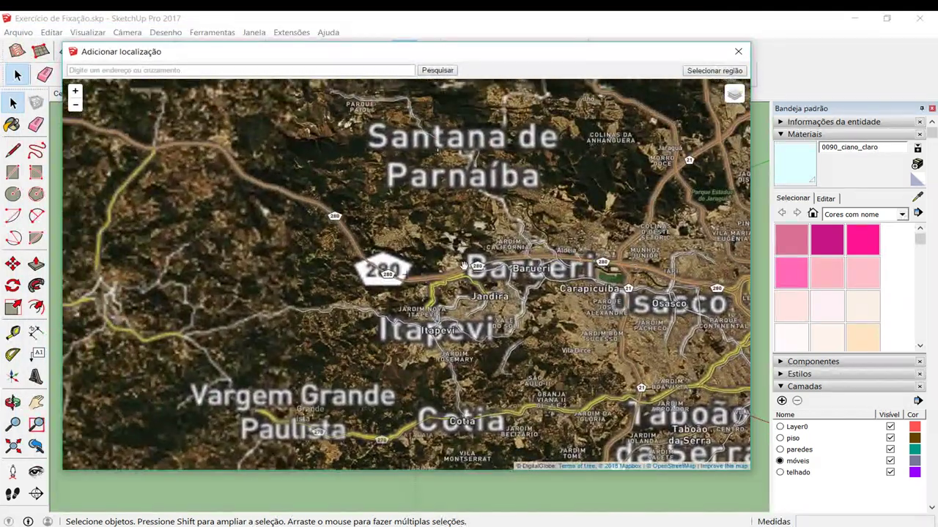
pyautogui.click(119, 70)
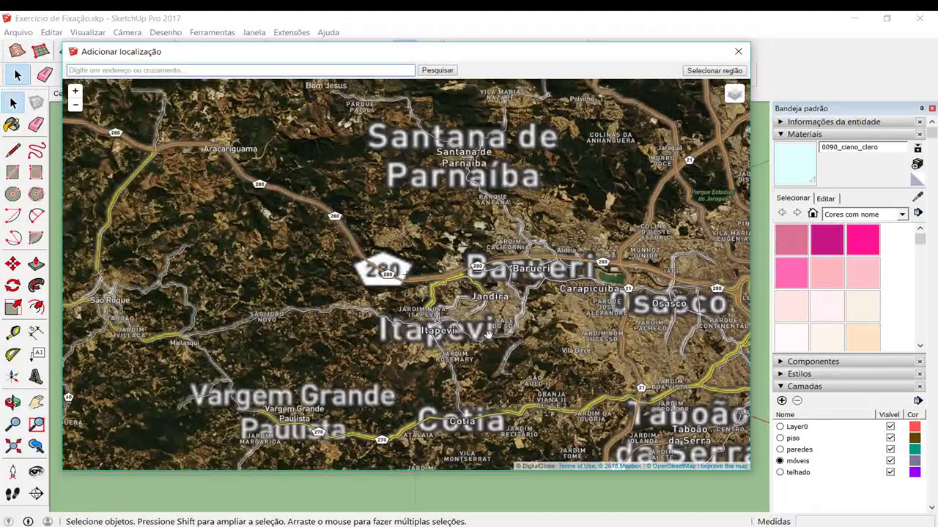
pyautogui.moveTo(659, 289); pyautogui.dragTo(450, 239)
pyautogui.scroll(1, 450, 239)
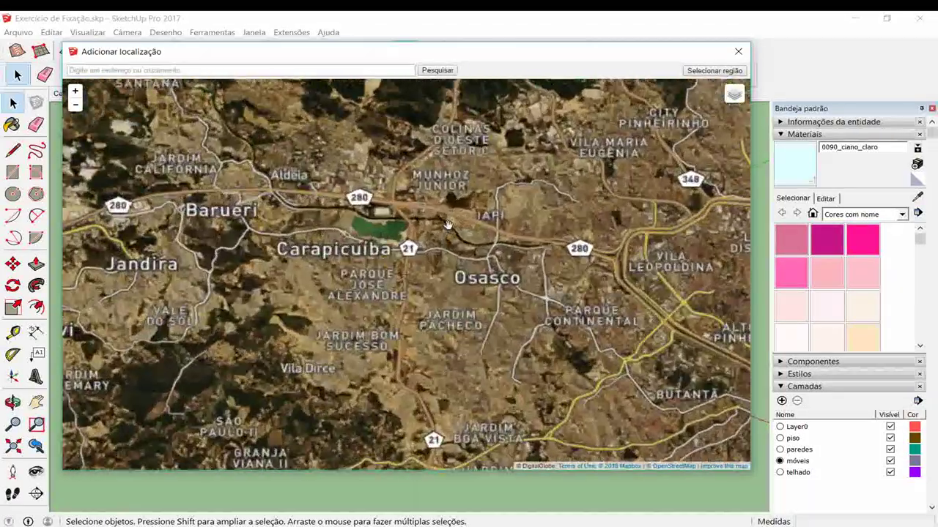
pyautogui.scroll(1, 440, 237)
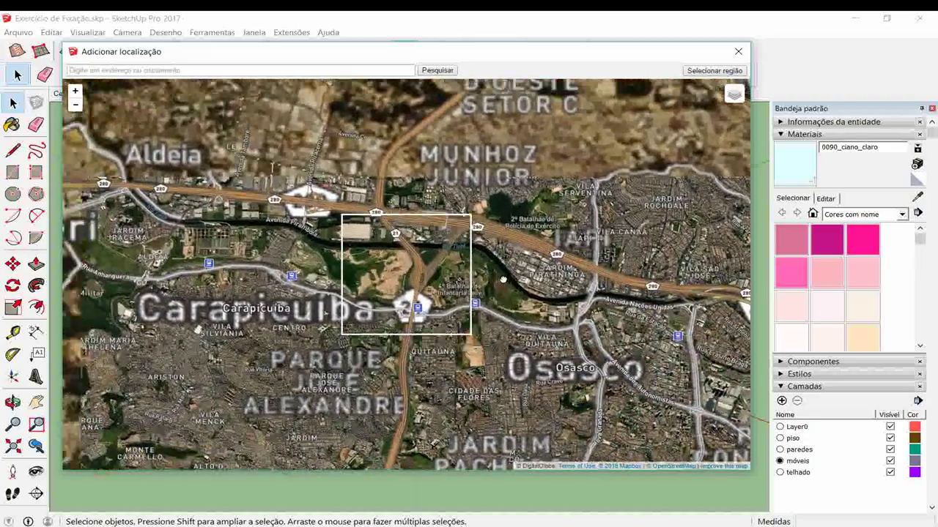
pyautogui.moveTo(310, 176); pyautogui.dragTo(464, 271)
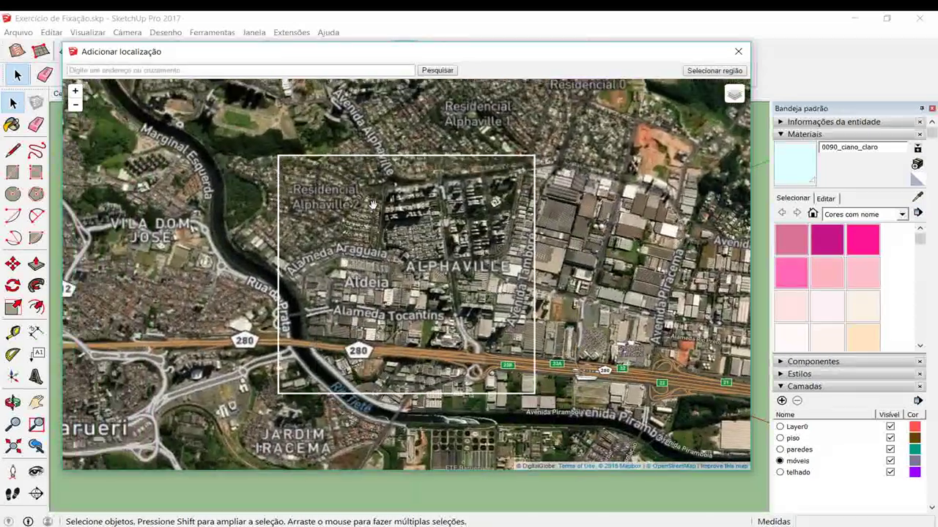
# - Zoom the satellite map in on Alameda Franca, north of the Alphaville park lake
pyautogui.moveTo(373, 205); pyautogui.dragTo(391, 230)
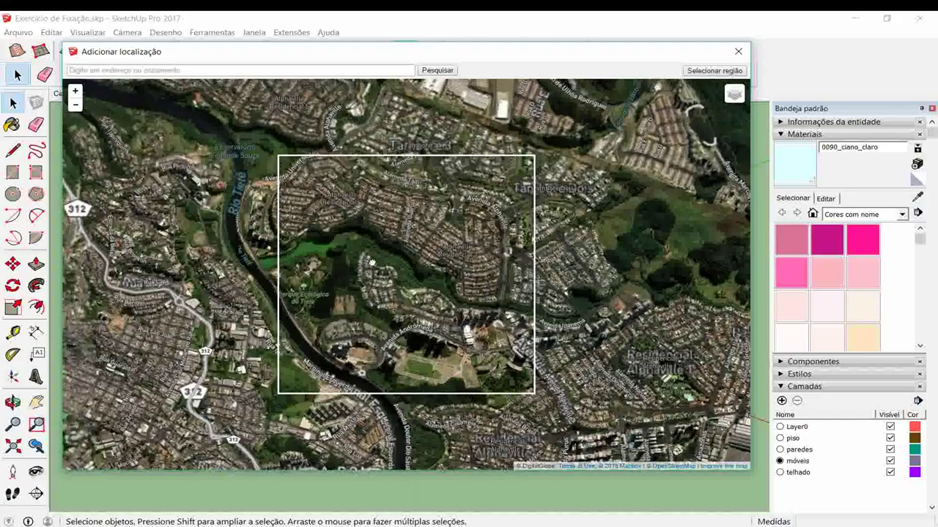
pyautogui.moveTo(371, 262); pyautogui.dragTo(389, 273)
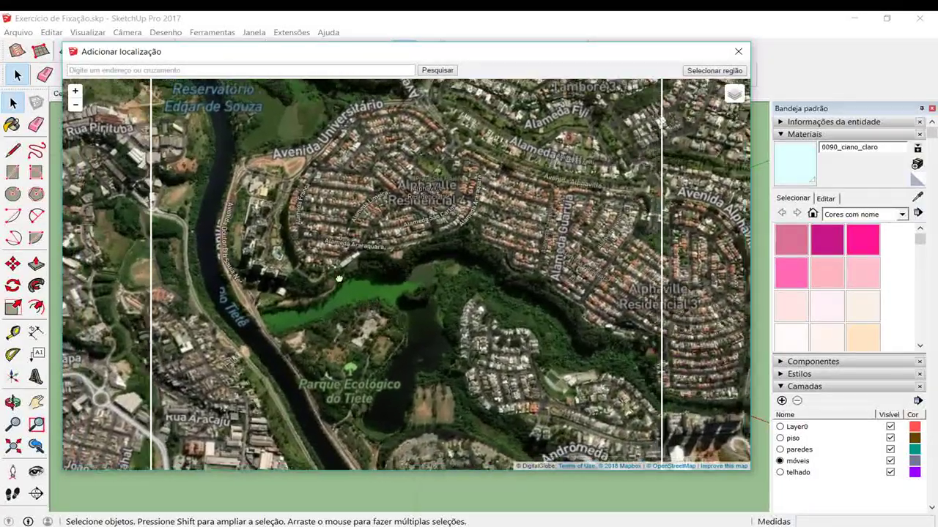
pyautogui.moveTo(367, 296); pyautogui.dragTo(339, 273)
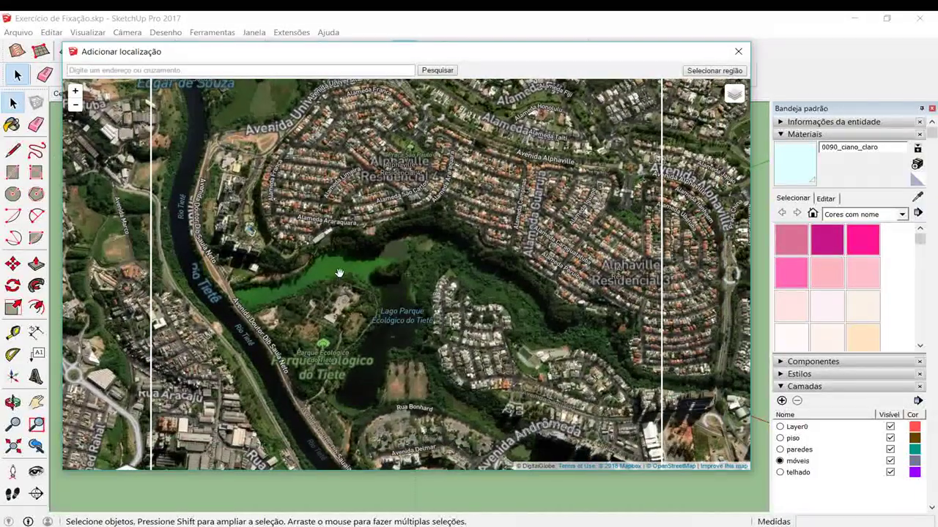
pyautogui.scroll(2, 336, 267)
pyautogui.scroll(-2, 335, 268)
pyautogui.moveTo(344, 249); pyautogui.dragTo(372, 295)
pyautogui.scroll(2, 352, 158)
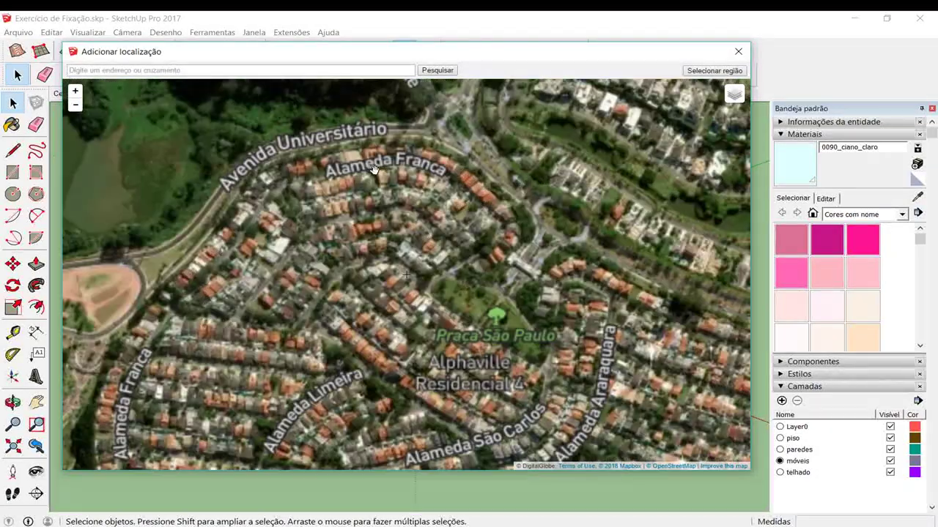
pyautogui.scroll(2, 364, 170)
pyautogui.moveTo(364, 171); pyautogui.dragTo(422, 243)
pyautogui.scroll(2, 427, 258)
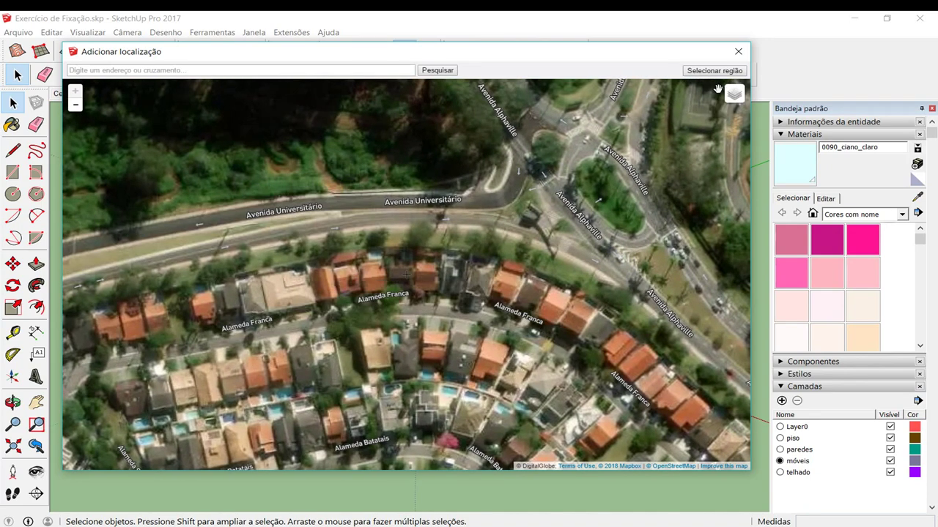
pyautogui.moveTo(734, 93)
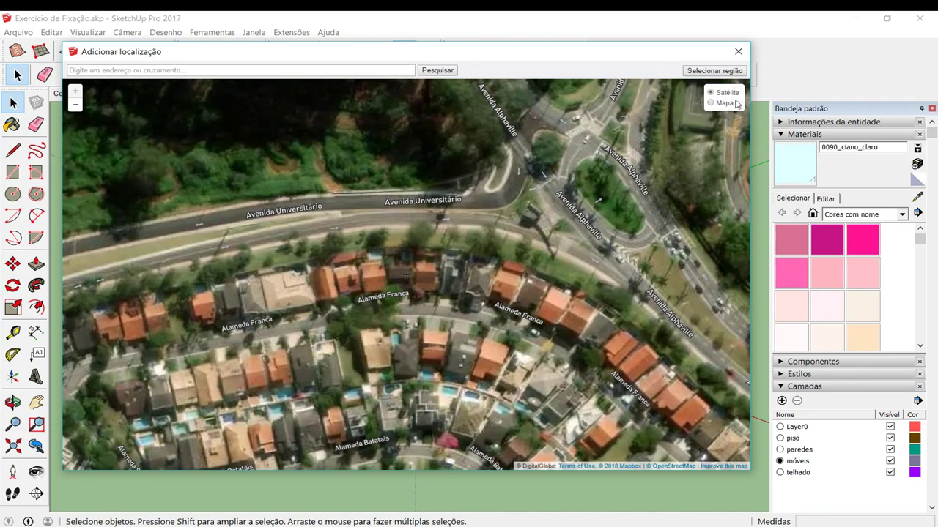
pyautogui.click(712, 103)
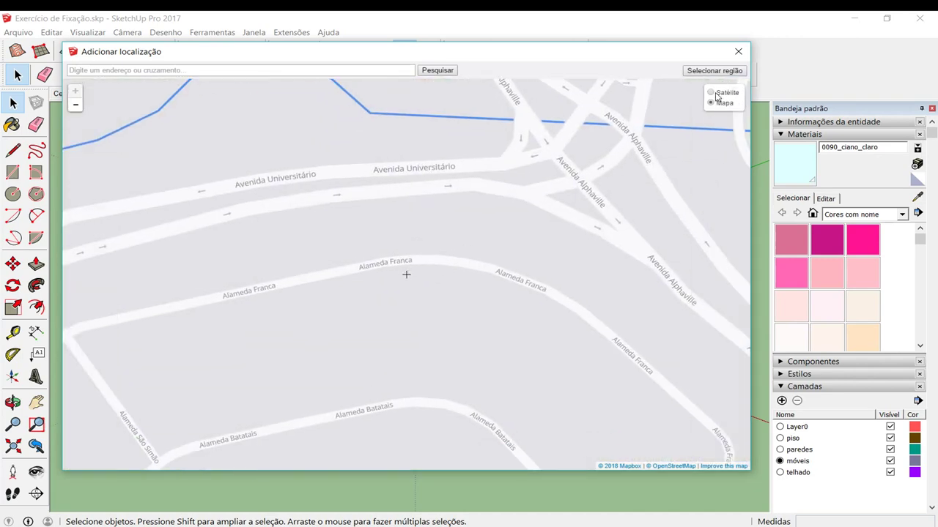
pyautogui.click(715, 94)
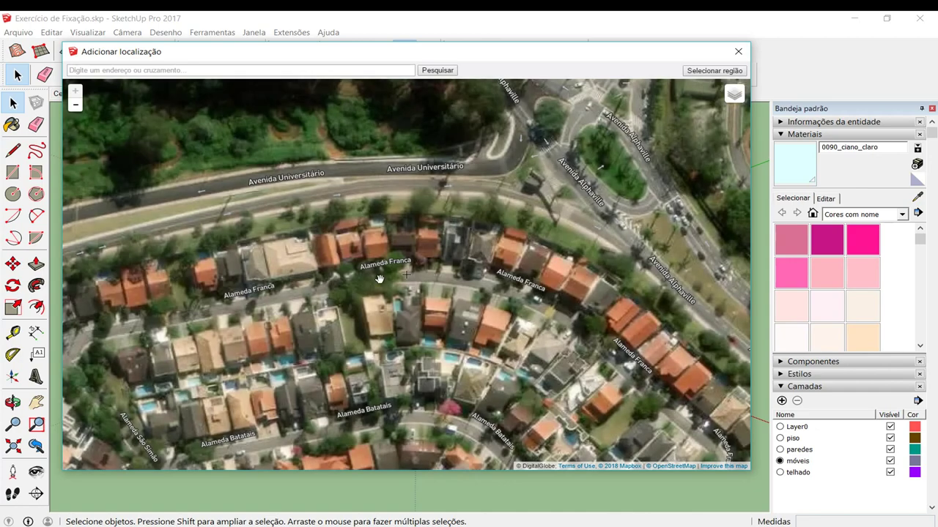
# - Shrink the capture box over a house on Alameda Franca and grab that region
pyautogui.click(699, 72)
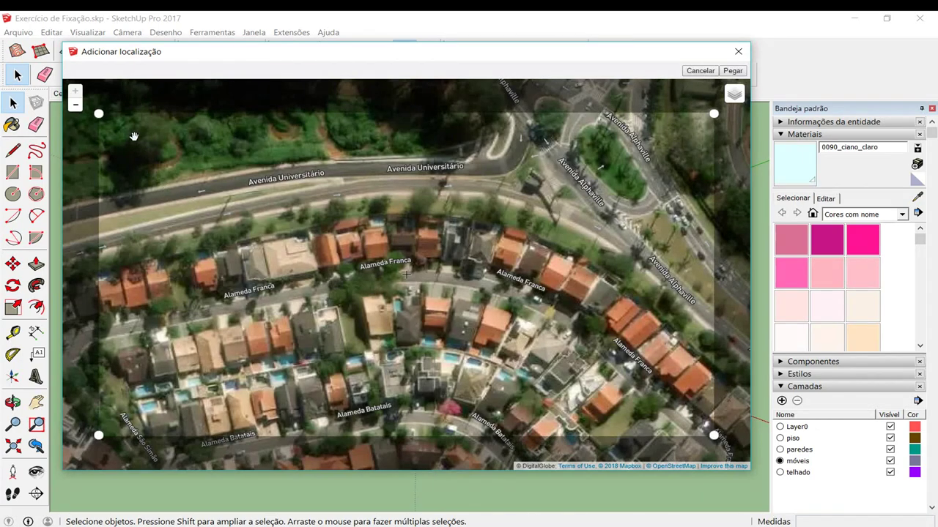
pyautogui.moveTo(714, 437); pyautogui.dragTo(508, 365)
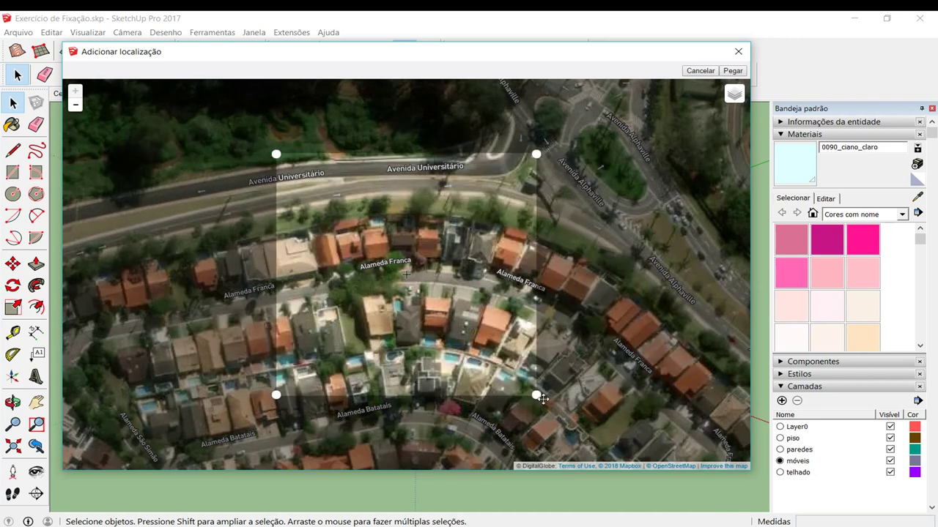
pyautogui.moveTo(507, 364)
pyautogui.mouseDown()
pyautogui.moveTo(568, 406)
pyautogui.moveTo(445, 312)
pyautogui.mouseUp()
pyautogui.moveTo(416, 279); pyautogui.dragTo(412, 315)
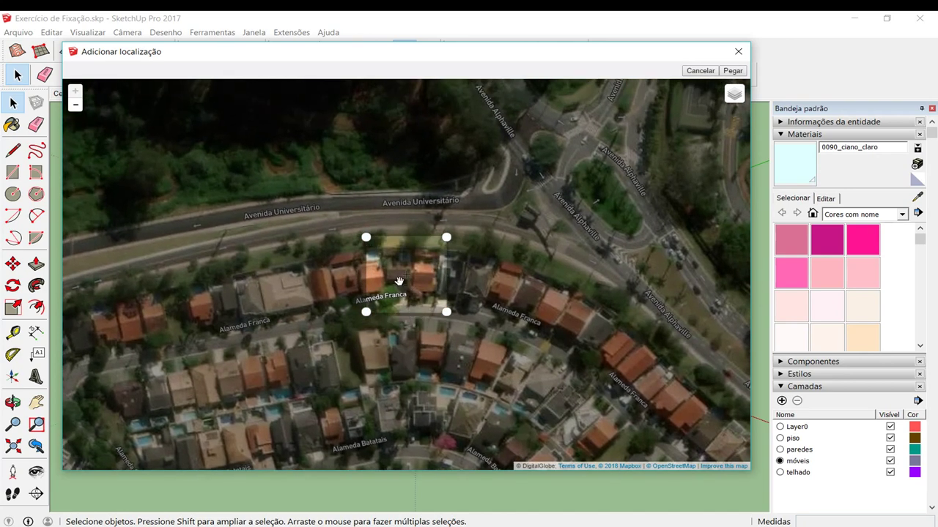
pyautogui.moveTo(367, 238)
pyautogui.mouseDown()
pyautogui.moveTo(415, 272)
pyautogui.moveTo(452, 322)
pyautogui.moveTo(437, 304)
pyautogui.moveTo(444, 310)
pyautogui.mouseUp()
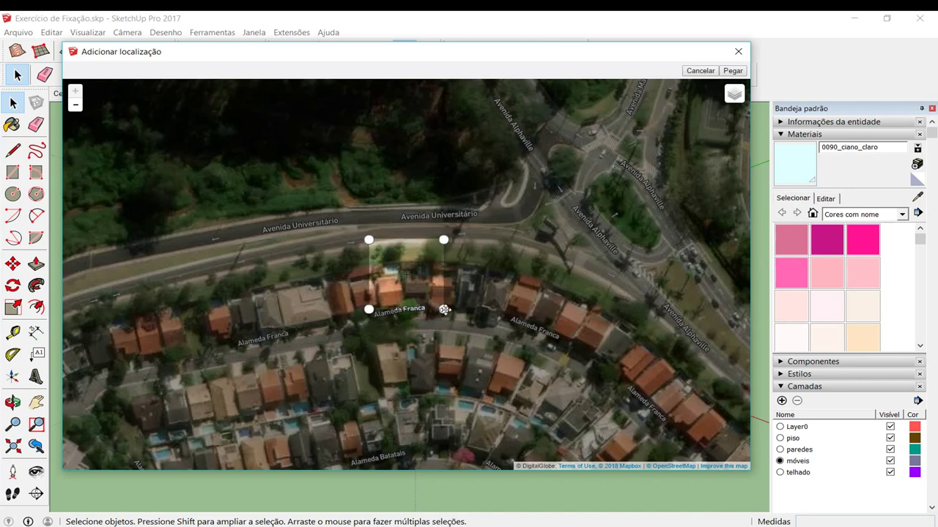
pyautogui.moveTo(407, 279); pyautogui.dragTo(399, 277)
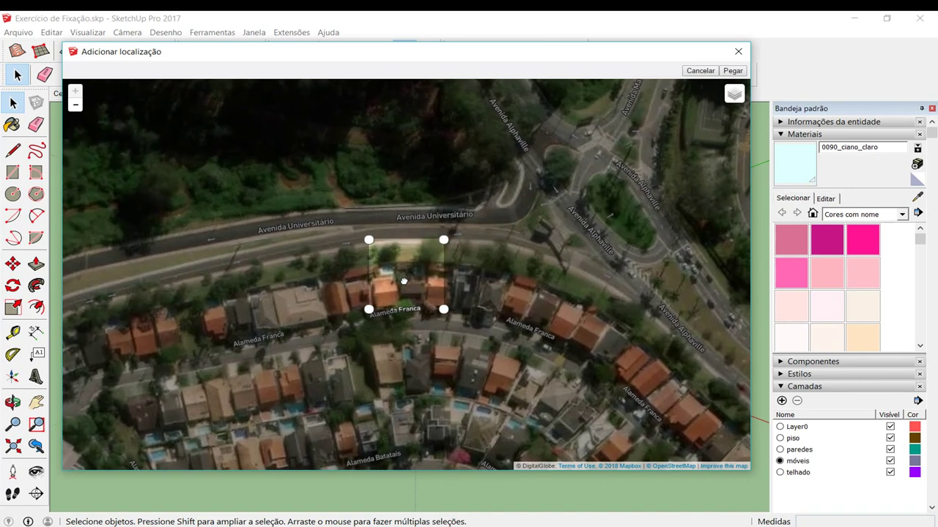
pyautogui.moveTo(399, 277); pyautogui.dragTo(401, 286)
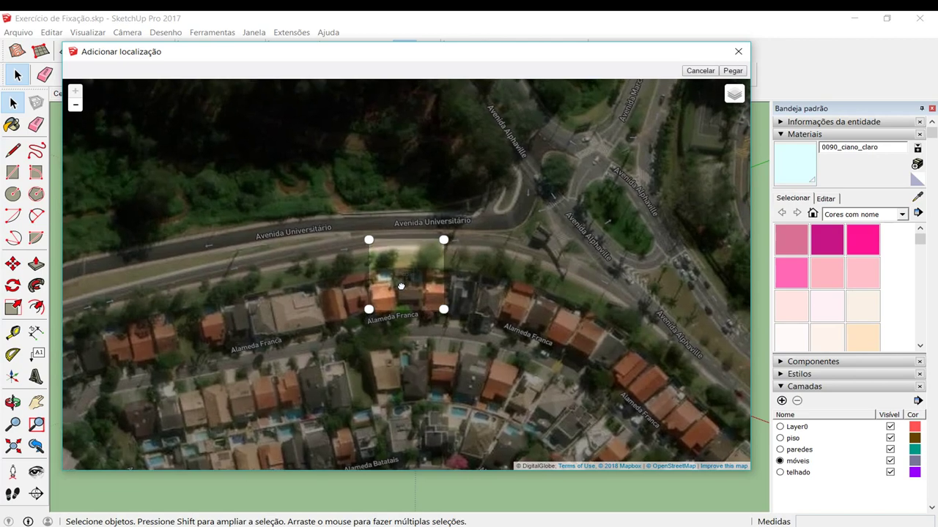
pyautogui.click(733, 72)
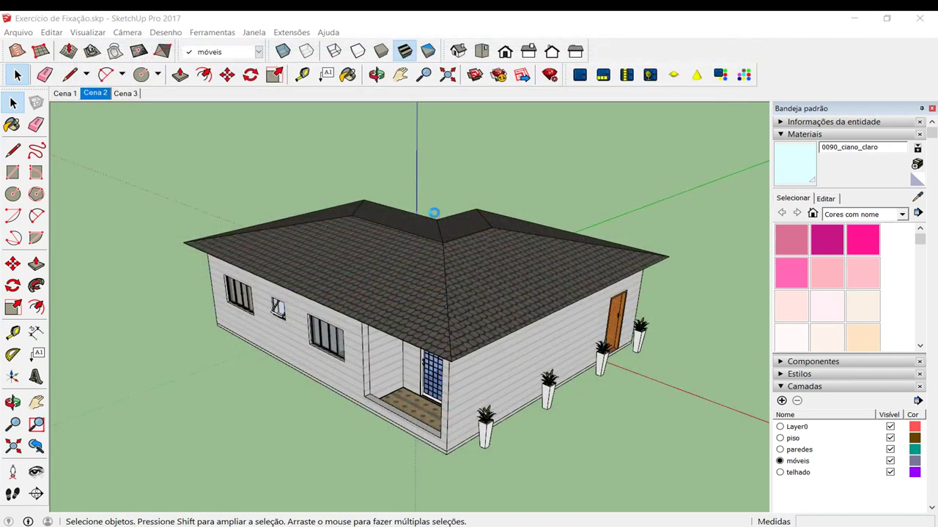
# - Orbit and zoom to inspect the satellite snapshot lying under the house
pyautogui.moveTo(470, 242)
pyautogui.mouseDown(button='middle')
pyautogui.moveTo(455, 287)
pyautogui.moveTo(414, 286)
pyautogui.moveTo(408, 309)
pyautogui.moveTo(412, 283)
pyautogui.moveTo(396, 263)
pyautogui.moveTo(355, 272)
pyautogui.moveTo(393, 253)
pyautogui.moveTo(415, 293)
pyautogui.moveTo(418, 286)
pyautogui.moveTo(460, 314)
pyautogui.moveTo(406, 300)
pyautogui.moveTo(404, 341)
pyautogui.moveTo(412, 318)
pyautogui.moveTo(392, 265)
pyautogui.moveTo(464, 318)
pyautogui.moveTo(440, 286)
pyautogui.mouseUp(button='middle')
pyautogui.scroll(-2, 405, 299)
pyautogui.moveTo(317, 227)
pyautogui.mouseDown(button='middle')
pyautogui.moveTo(522, 389)
pyautogui.moveTo(503, 323)
pyautogui.moveTo(394, 343)
pyautogui.mouseUp(button='middle')
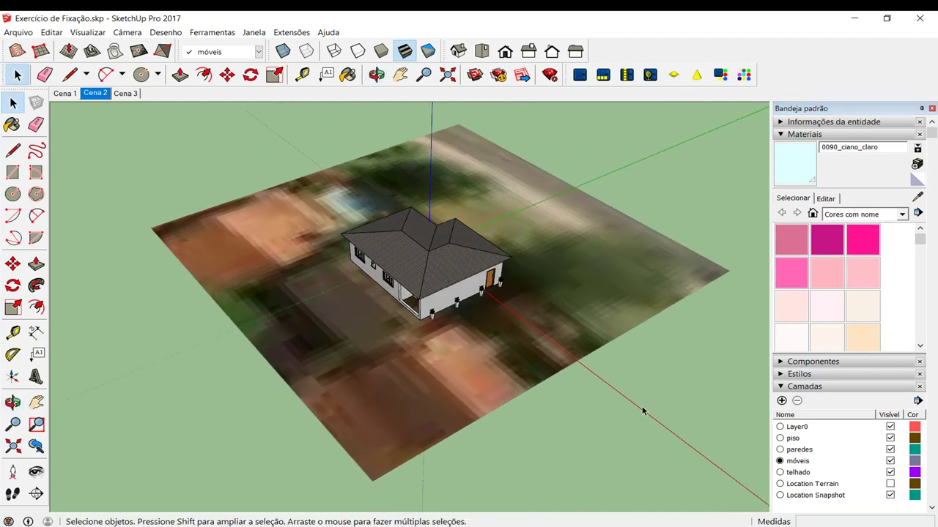
pyautogui.click(782, 387)
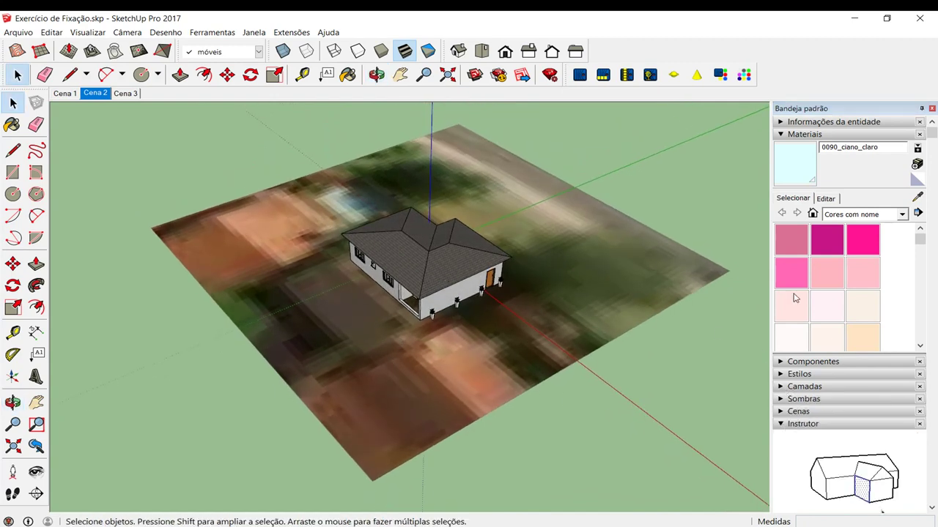
# - Expand the Layers panel and make the Location Terrain layer visible
pyautogui.click(781, 135)
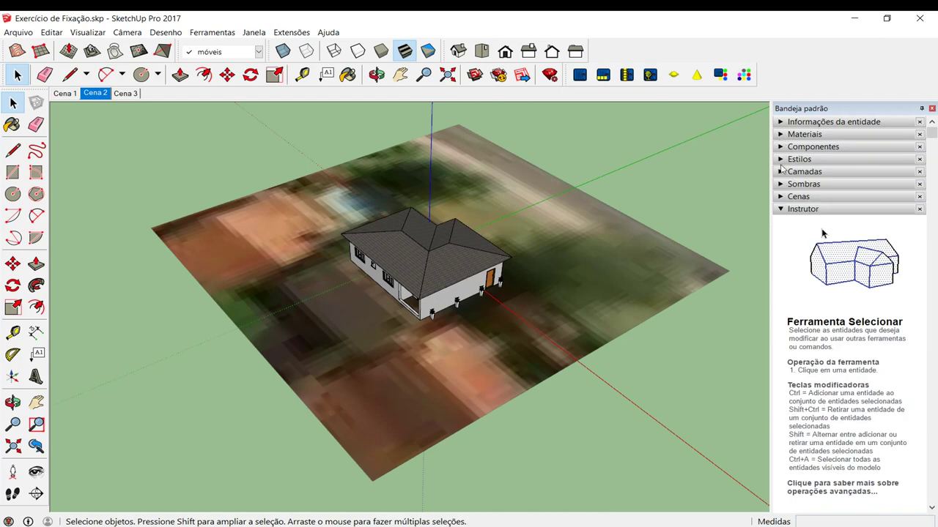
pyautogui.click(781, 210)
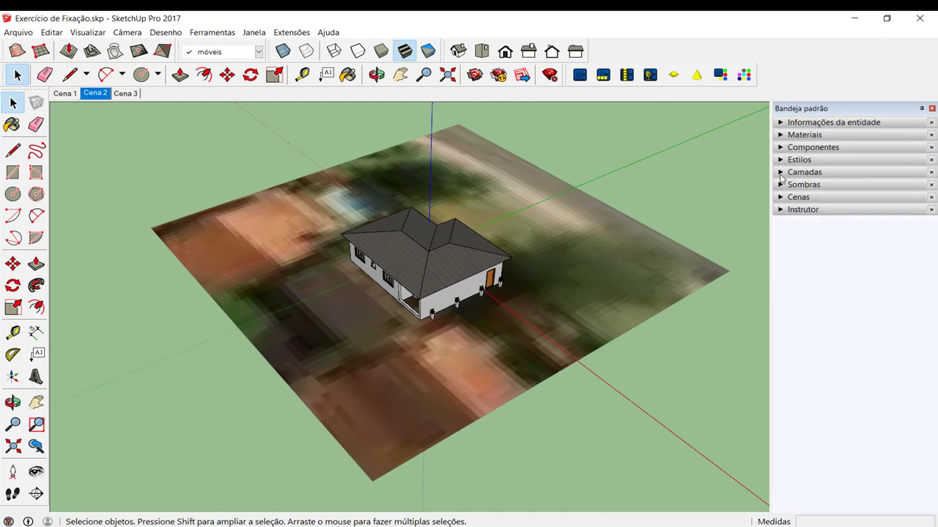
pyautogui.click(781, 173)
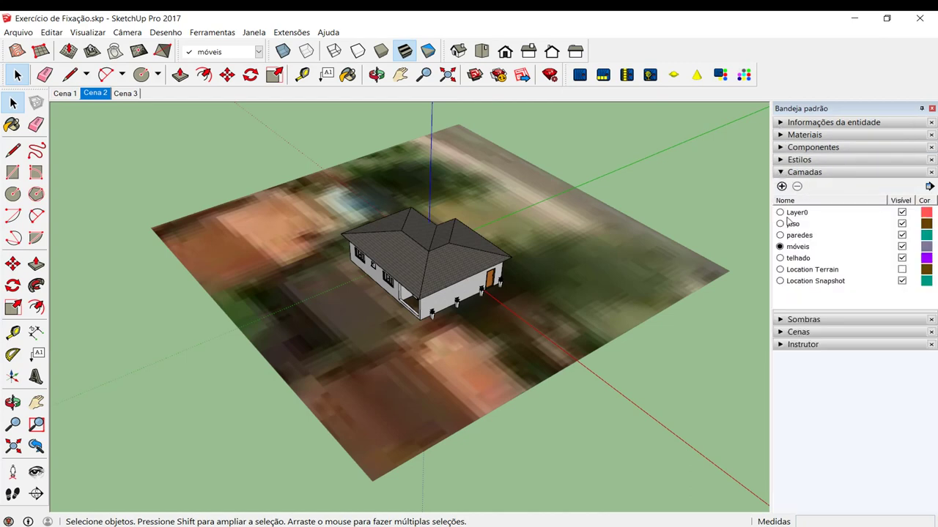
pyautogui.click(810, 273)
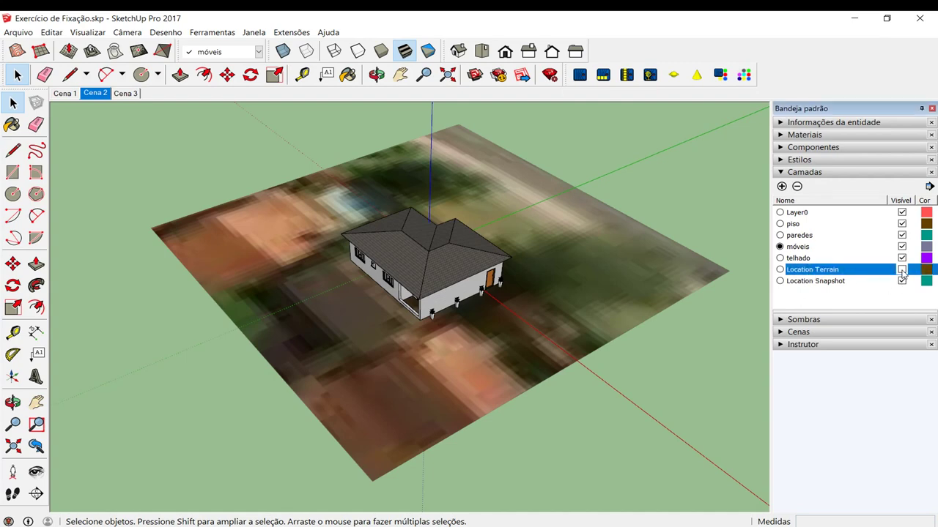
pyautogui.click(902, 271)
pyautogui.moveTo(603, 321)
pyautogui.mouseDown(button='middle')
pyautogui.moveTo(561, 284)
pyautogui.moveTo(549, 298)
pyautogui.moveTo(487, 232)
pyautogui.moveTo(248, 302)
pyautogui.mouseUp(button='middle')
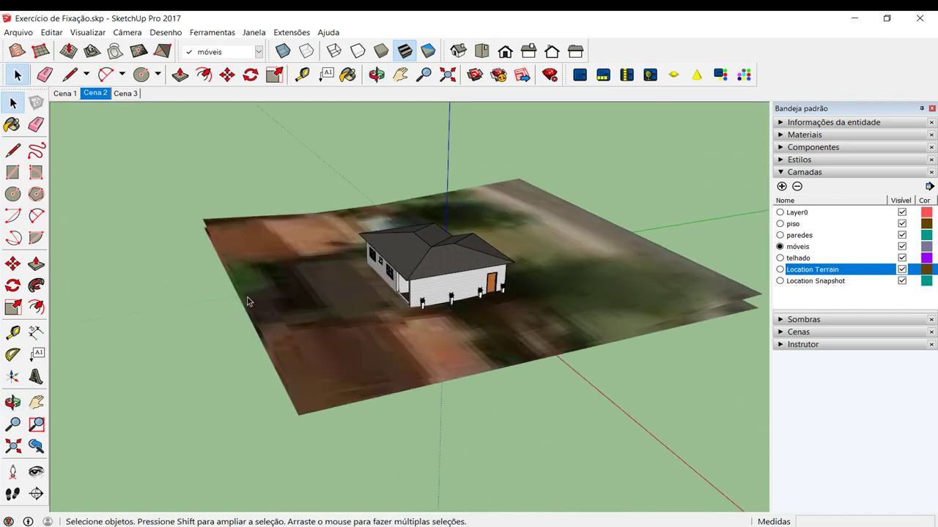
pyautogui.moveTo(614, 296); pyautogui.dragTo(708, 276, button='middle')
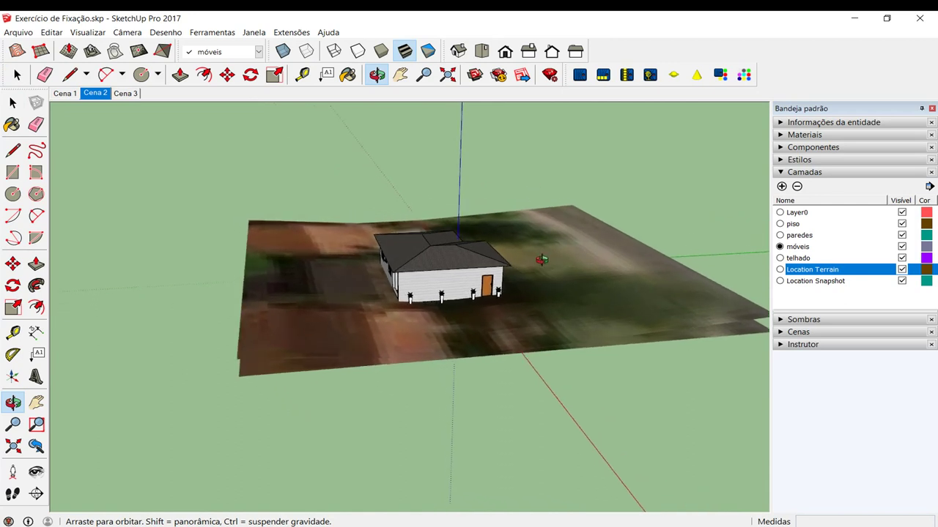
pyautogui.moveTo(298, 288)
pyautogui.mouseDown(button='middle')
pyautogui.moveTo(302, 224)
pyautogui.moveTo(291, 208)
pyautogui.moveTo(293, 300)
pyautogui.mouseUp(button='middle')
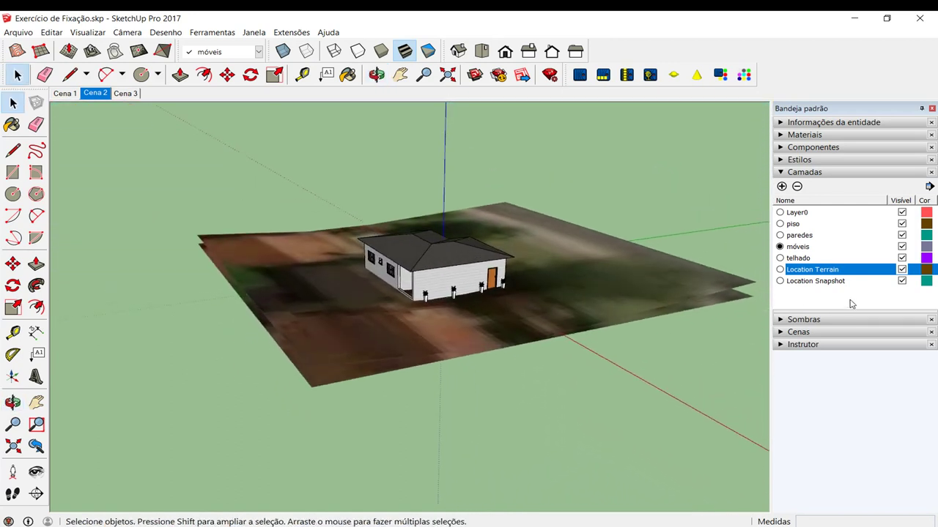
# - Hide the Location Snapshot layer and select the terrain under the house
pyautogui.click(902, 281)
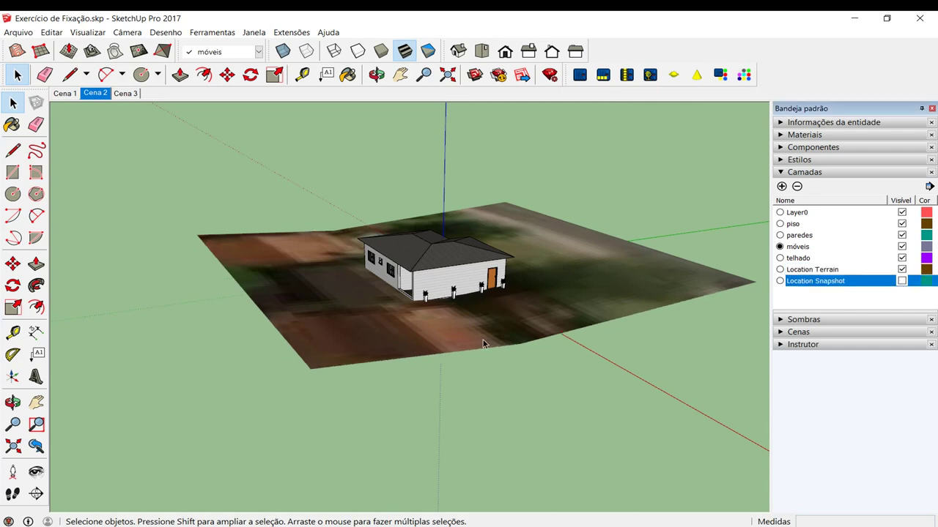
pyautogui.moveTo(482, 340); pyautogui.dragTo(351, 265, button='middle')
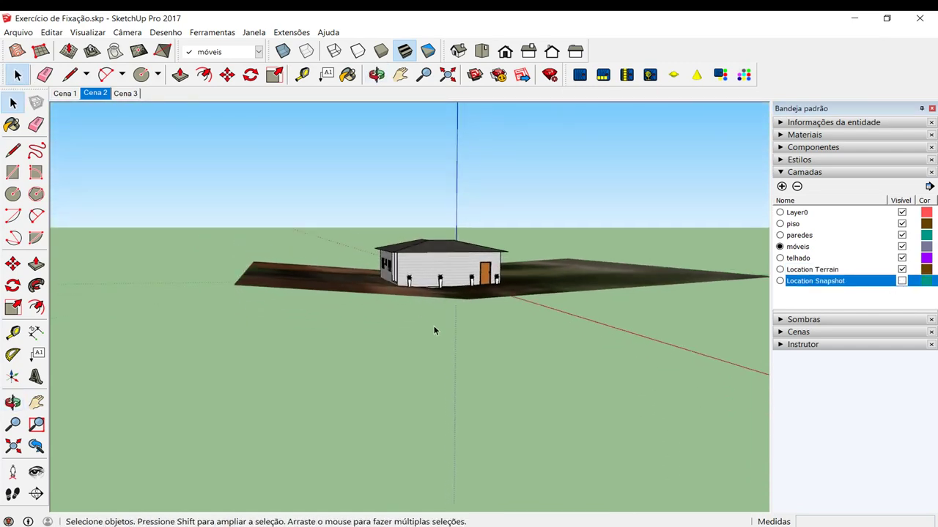
pyautogui.moveTo(433, 329); pyautogui.dragTo(410, 377, button='middle')
pyautogui.click(320, 341)
# - Unlock the Location Terrain group with Desbloquear, then deselect it
pyautogui.rightClick(320, 341)
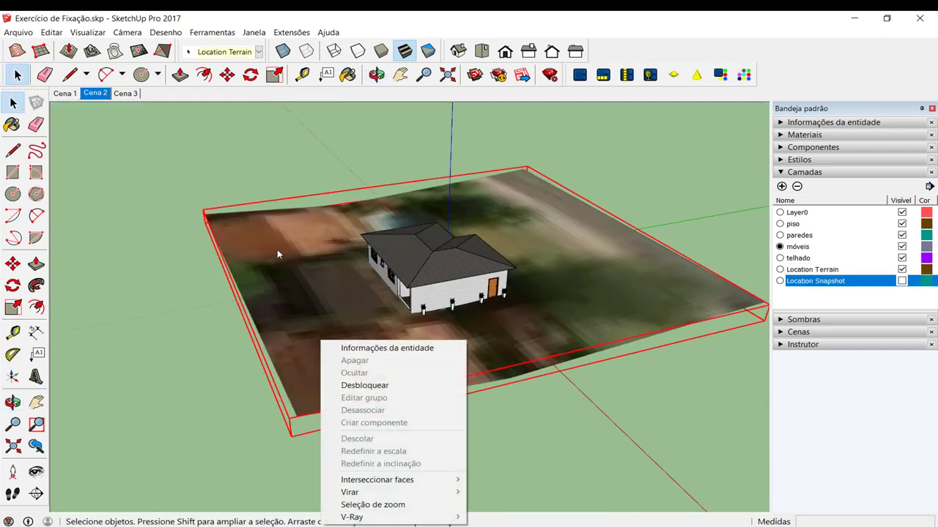
pyautogui.click(184, 312)
pyautogui.click(331, 288)
pyautogui.rightClick(331, 289)
pyautogui.click(371, 332)
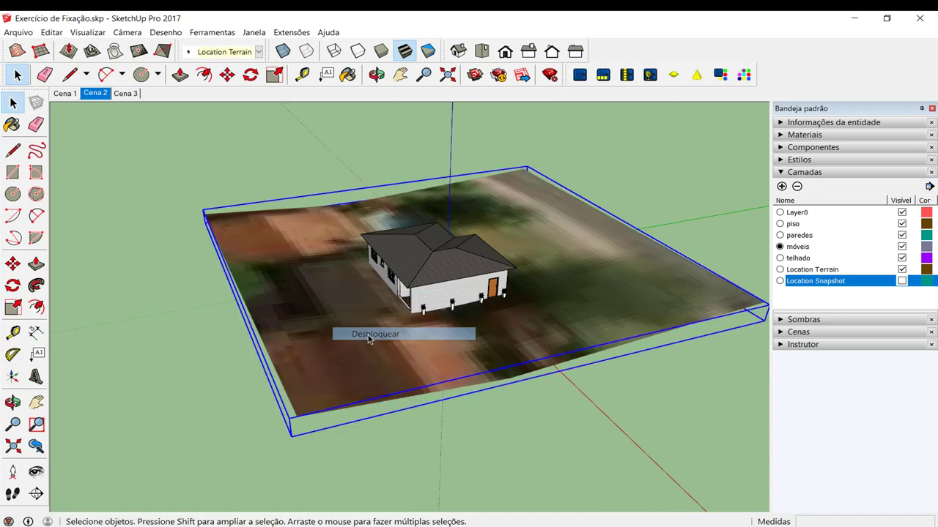
pyautogui.moveTo(488, 410); pyautogui.dragTo(435, 371, button='middle')
pyautogui.moveTo(525, 404)
pyautogui.mouseDown(button='middle')
pyautogui.moveTo(488, 301)
pyautogui.moveTo(635, 446)
pyautogui.mouseUp(button='middle')
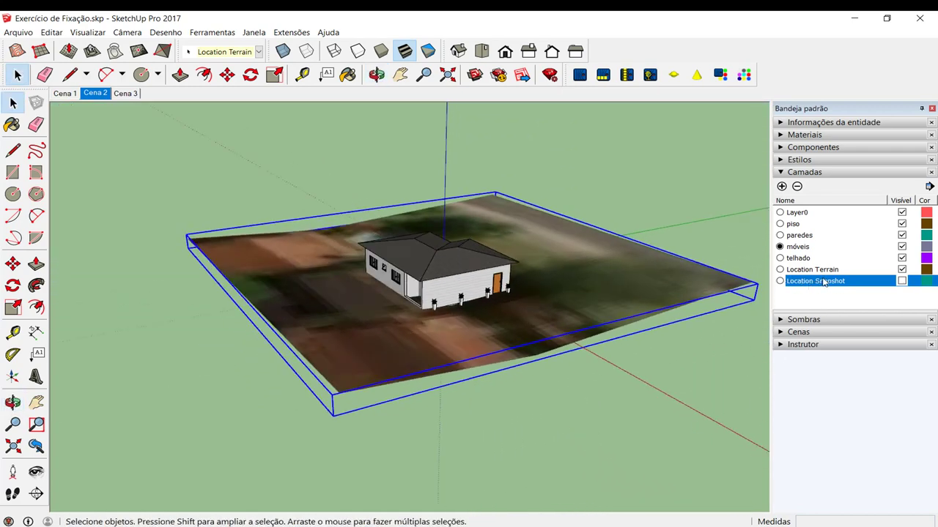
pyautogui.click(542, 406)
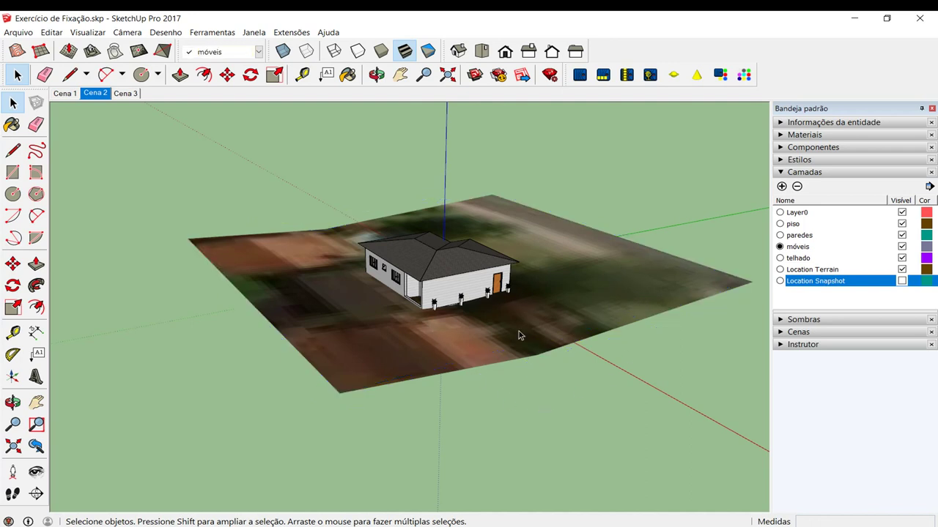
# - Show the Location Snapshot layer again and delete the terrain mesh
pyautogui.moveTo(653, 326); pyautogui.dragTo(618, 355, button='middle')
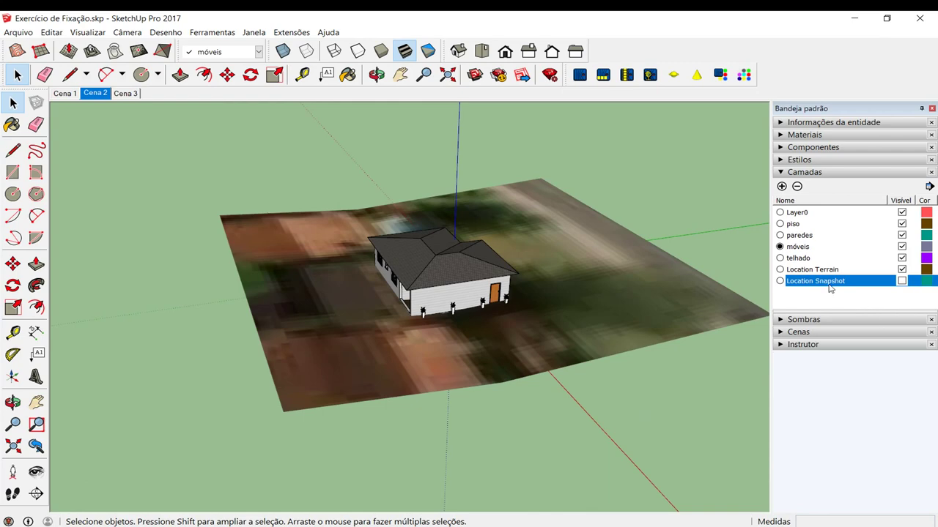
pyautogui.click(901, 282)
pyautogui.moveTo(542, 330)
pyautogui.mouseDown(button='middle')
pyautogui.moveTo(537, 272)
pyautogui.moveTo(590, 260)
pyautogui.mouseUp(button='middle')
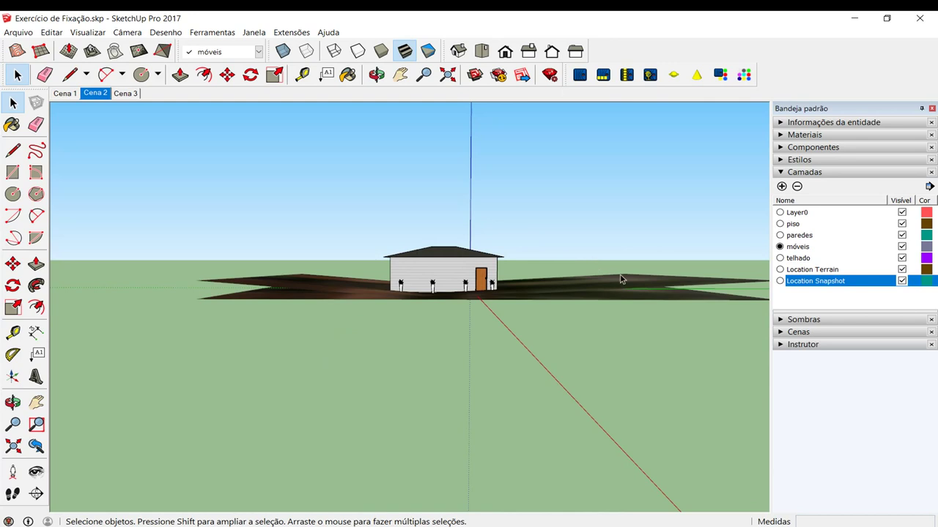
pyautogui.moveTo(592, 343)
pyautogui.mouseDown(button='middle')
pyautogui.moveTo(560, 337)
pyautogui.moveTo(562, 364)
pyautogui.mouseUp(button='middle')
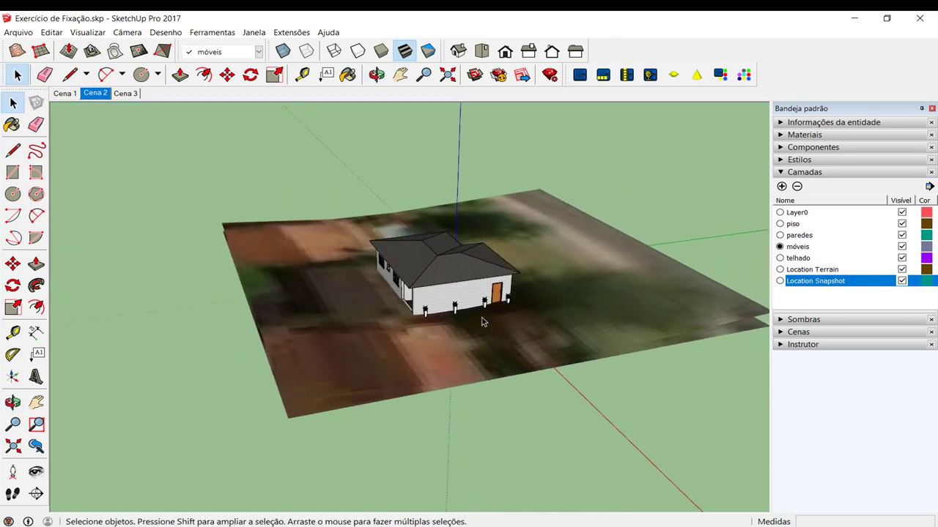
pyautogui.scroll(2, 670, 338)
pyautogui.scroll(2, 670, 337)
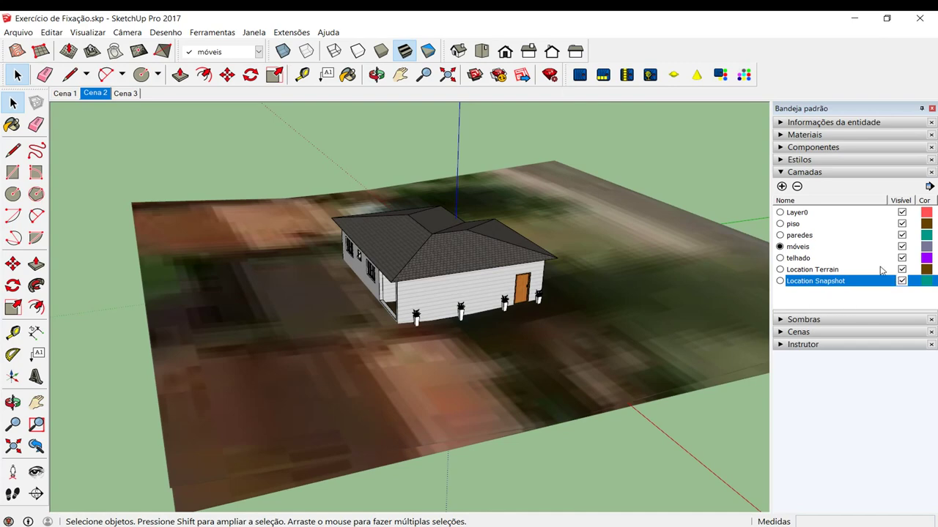
pyautogui.click(575, 331)
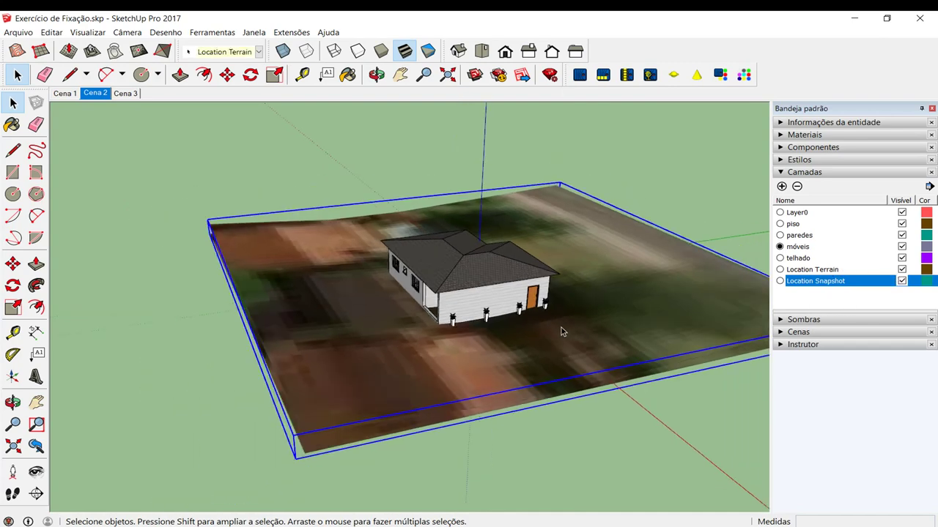
pyautogui.press('Delete')
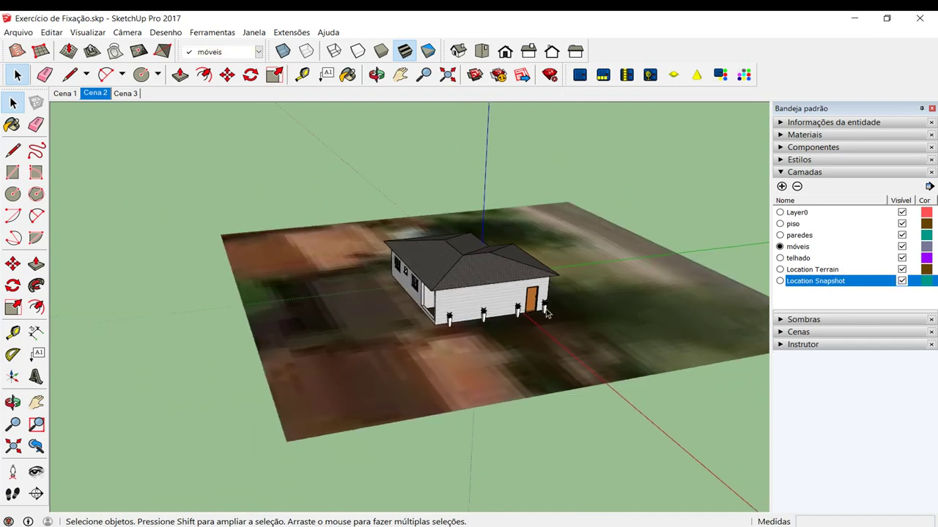
# - Unlock the flat location snapshot image with Desbloquear
pyautogui.moveTo(633, 343)
pyautogui.mouseDown(button='middle')
pyautogui.moveTo(553, 364)
pyautogui.moveTo(410, 287)
pyautogui.moveTo(394, 333)
pyautogui.mouseUp(button='middle')
pyautogui.click(394, 333)
pyautogui.rightClick(394, 333)
pyautogui.click(440, 377)
pyautogui.press('Escape')
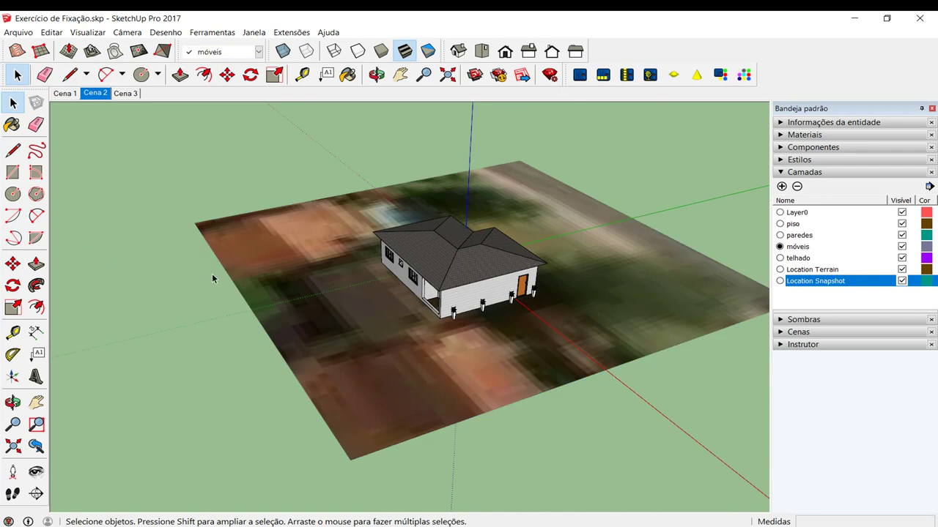
# - Pick Grama verde clara from the Paisagismo, Cercas e vegetação material collection
pyautogui.press('b')
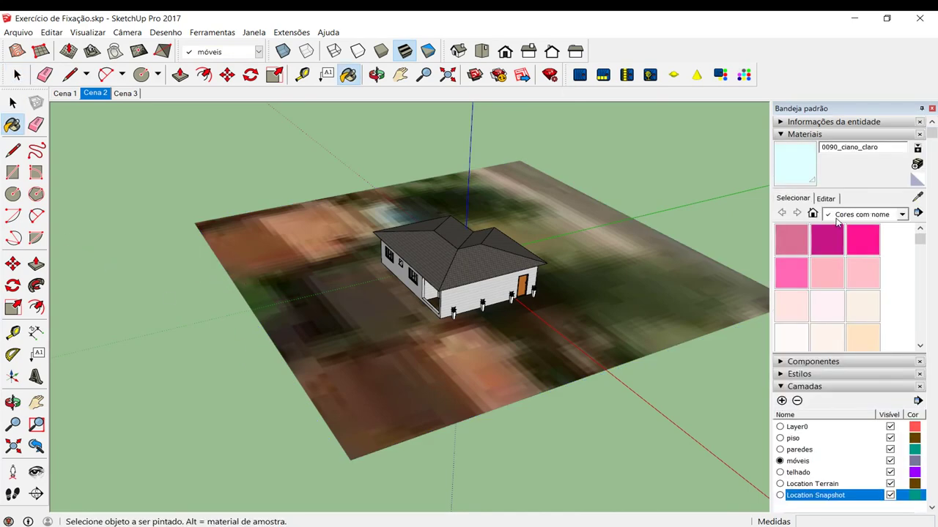
pyautogui.click(837, 217)
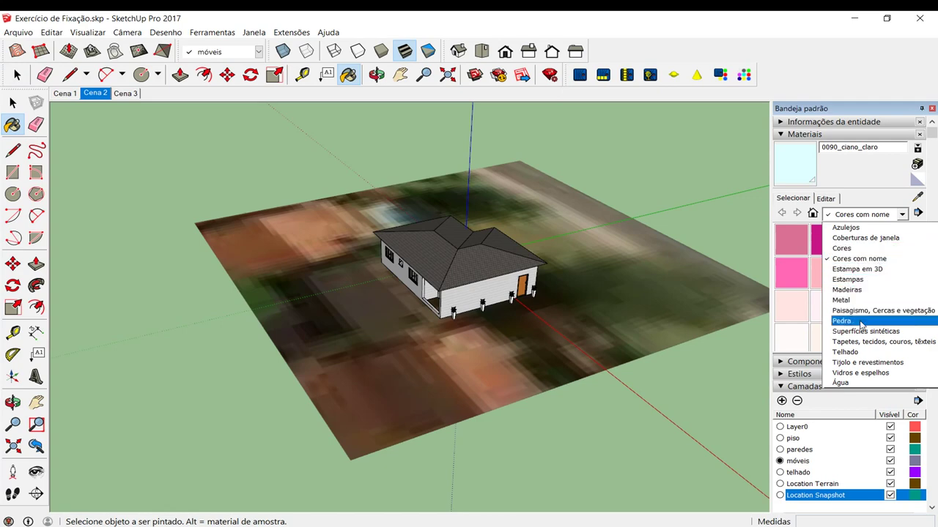
pyautogui.scroll(1, 857, 310)
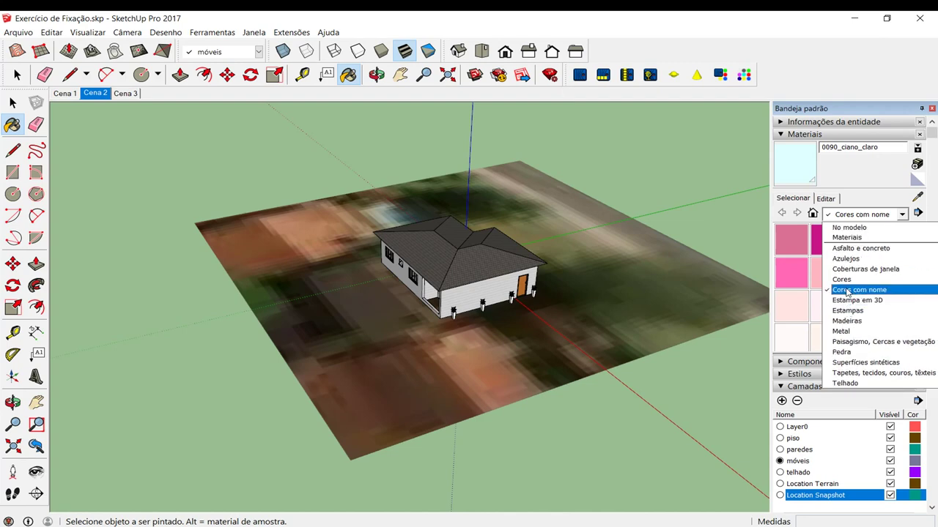
pyautogui.click(857, 341)
pyautogui.scroll(-3, 834, 288)
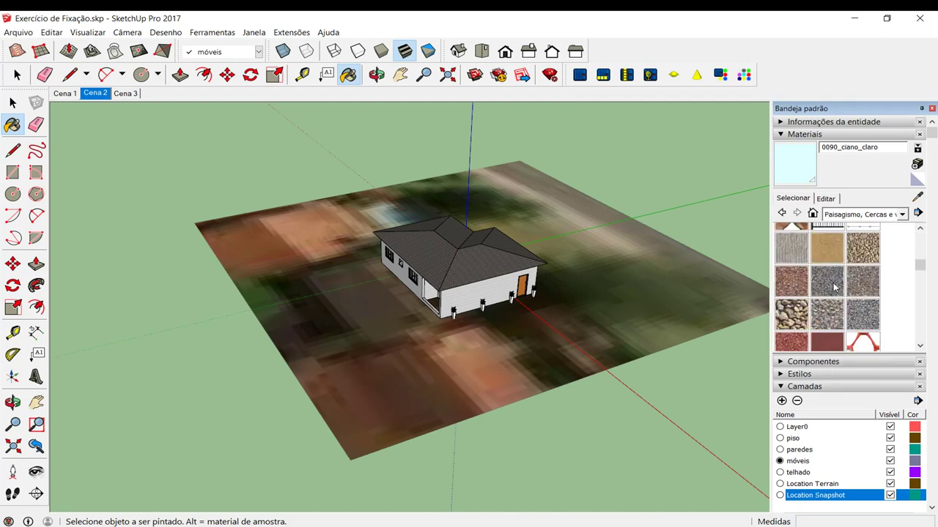
pyautogui.scroll(-2, 834, 288)
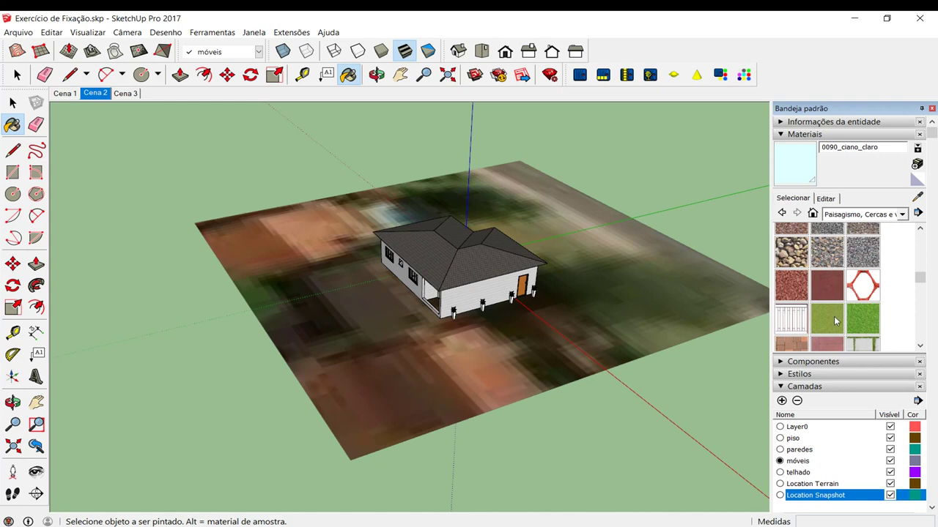
pyautogui.click(835, 320)
# - Explode the location snapshot group with Desassociar
pyautogui.moveTo(656, 277); pyautogui.dragTo(619, 309, button='middle')
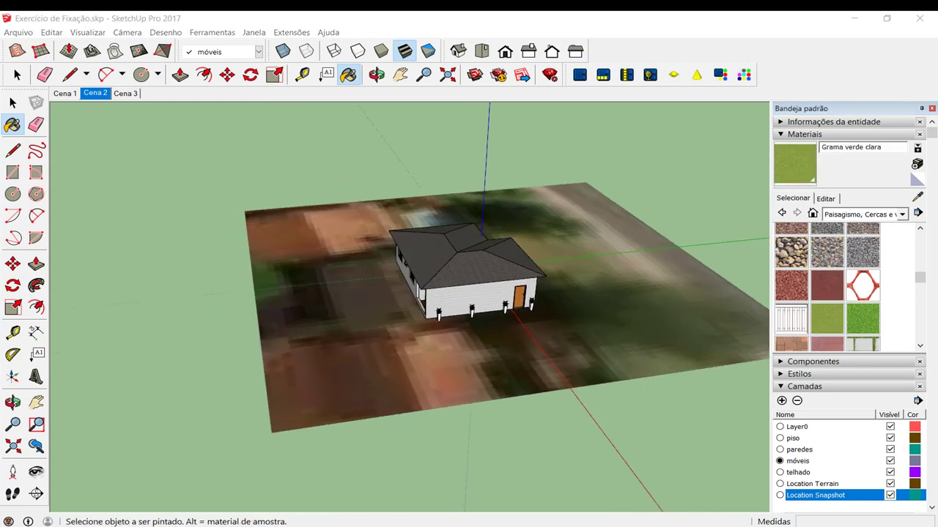
pyautogui.press('space')
pyautogui.click(276, 332)
pyautogui.click(314, 335)
pyautogui.rightClick(314, 334)
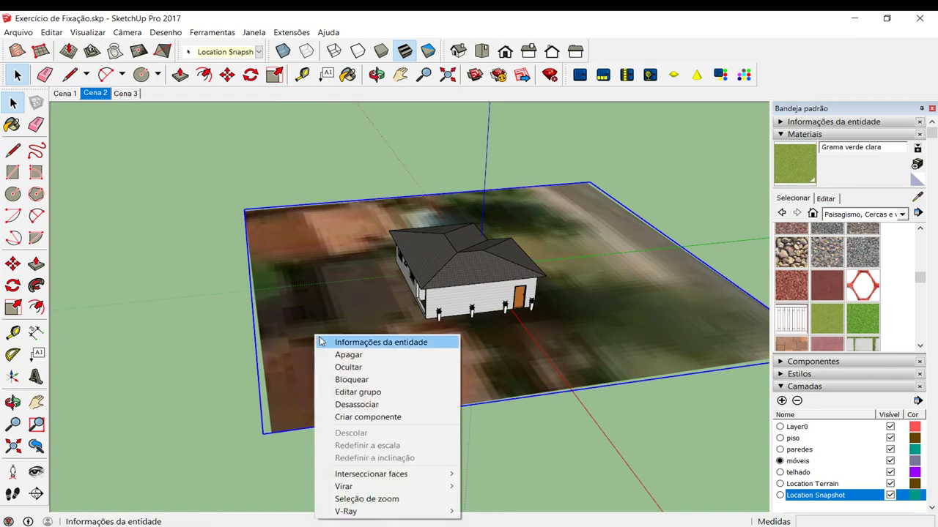
pyautogui.click(350, 404)
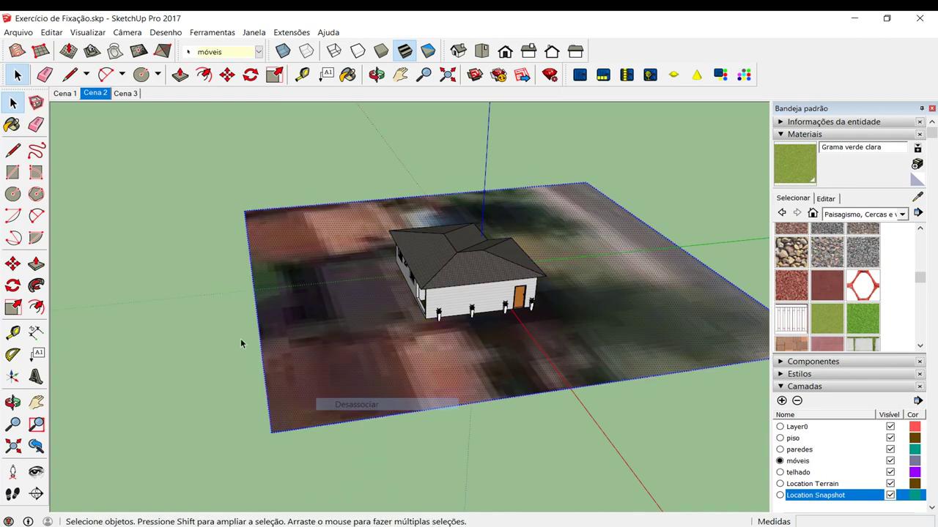
# - Paint the ground plane with Grama verde clara and orbit around the house to review it
pyautogui.click(847, 315)
pyautogui.click(656, 309)
pyautogui.moveTo(651, 308); pyautogui.dragTo(569, 310, button='middle')
pyautogui.scroll(3, 365, 364)
pyautogui.scroll(2, 365, 363)
pyautogui.scroll(-2, 366, 358)
pyautogui.scroll(-4, 368, 354)
pyautogui.moveTo(368, 354); pyautogui.dragTo(344, 350, button='middle')
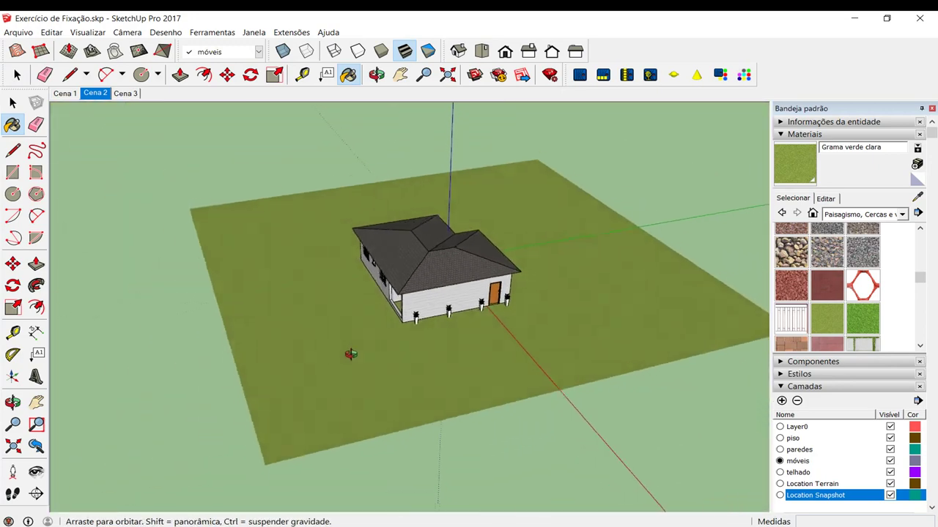
pyautogui.scroll(2, 344, 351)
pyautogui.scroll(-2, 347, 393)
pyautogui.moveTo(418, 329)
pyautogui.mouseDown(button='middle')
pyautogui.moveTo(364, 337)
pyautogui.moveTo(439, 339)
pyautogui.moveTo(430, 318)
pyautogui.moveTo(456, 352)
pyautogui.moveTo(414, 314)
pyautogui.moveTo(578, 284)
pyautogui.mouseUp(button='middle')
pyautogui.press('b')
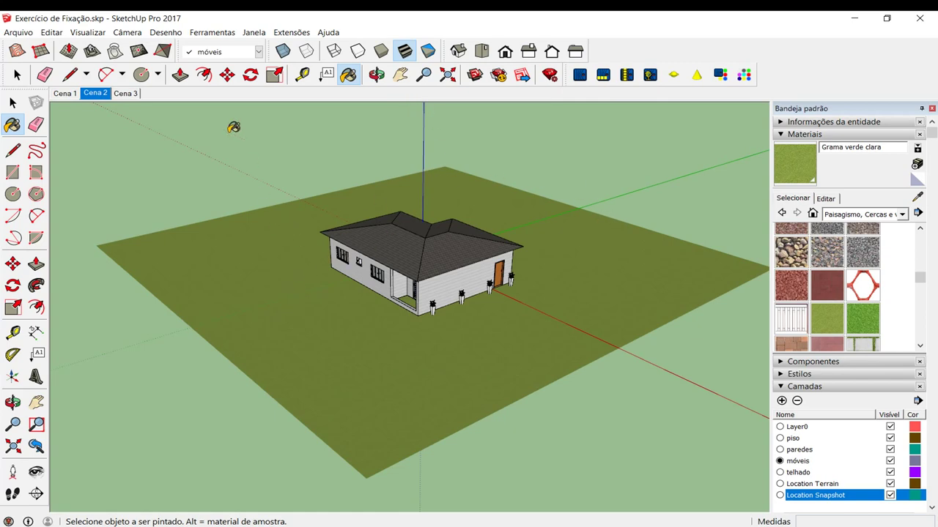
pyautogui.rightClick(625, 53)
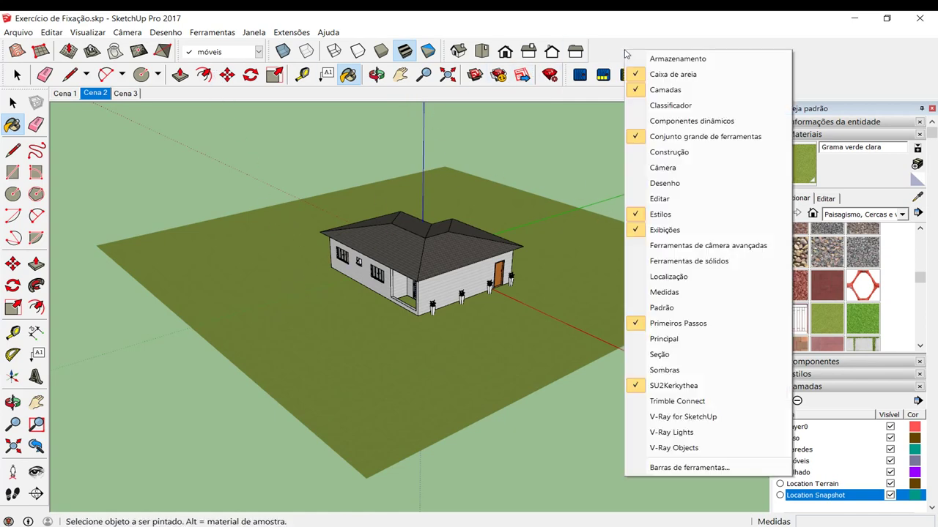
# - Enable the Sombras toolbar and switch the face style to Shaded
pyautogui.click(652, 372)
pyautogui.moveTo(516, 223)
pyautogui.mouseDown(button='middle')
pyautogui.moveTo(494, 226)
pyautogui.moveTo(496, 247)
pyautogui.mouseUp(button='middle')
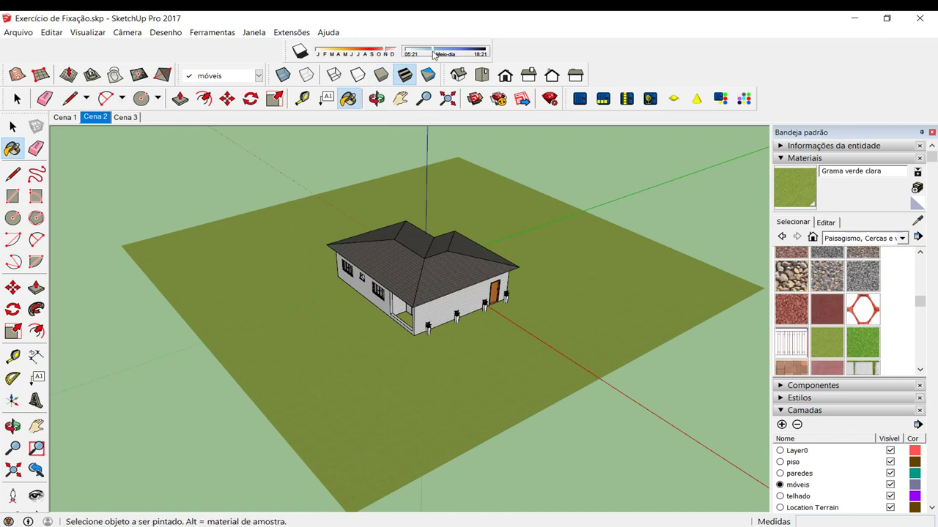
pyautogui.click(382, 74)
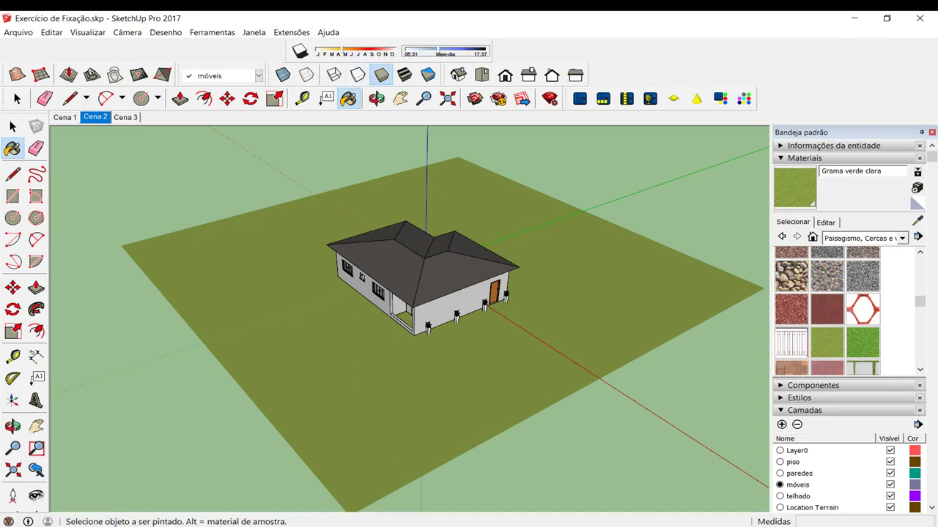
# - Enable shadows at a later time of day and repaint the ground with bright green grass
pyautogui.click(302, 53)
pyautogui.moveTo(462, 57)
pyautogui.mouseDown()
pyautogui.moveTo(472, 56)
pyautogui.moveTo(422, 53)
pyautogui.moveTo(478, 63)
pyautogui.moveTo(415, 71)
pyautogui.moveTo(485, 79)
pyautogui.mouseUp()
pyautogui.click(458, 75)
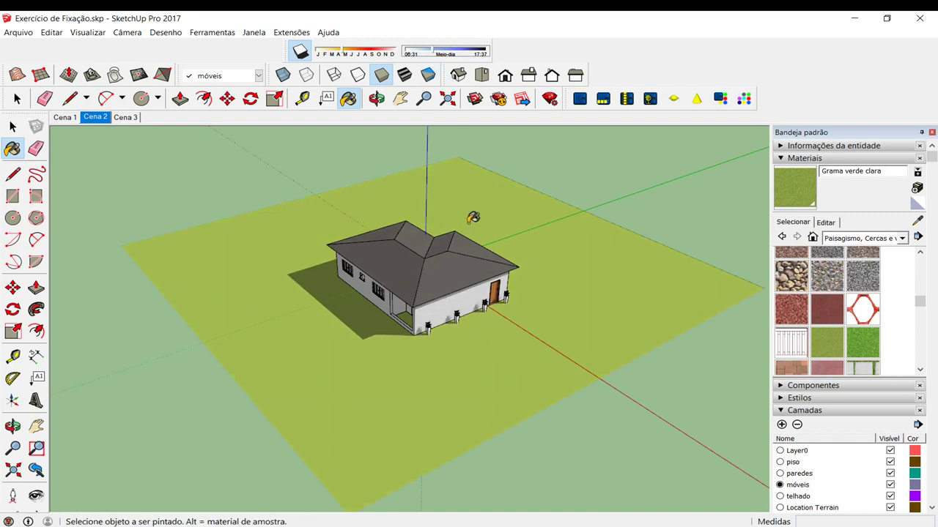
pyautogui.moveTo(445, 182); pyautogui.dragTo(476, 187, button='middle')
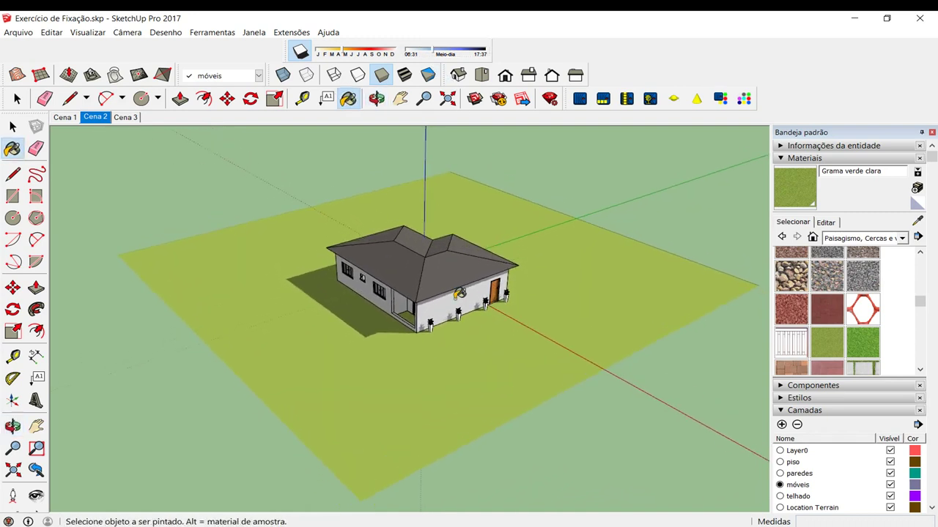
# - Clear the model's geolocation, removing the Location Terrain layer
pyautogui.click(17, 32)
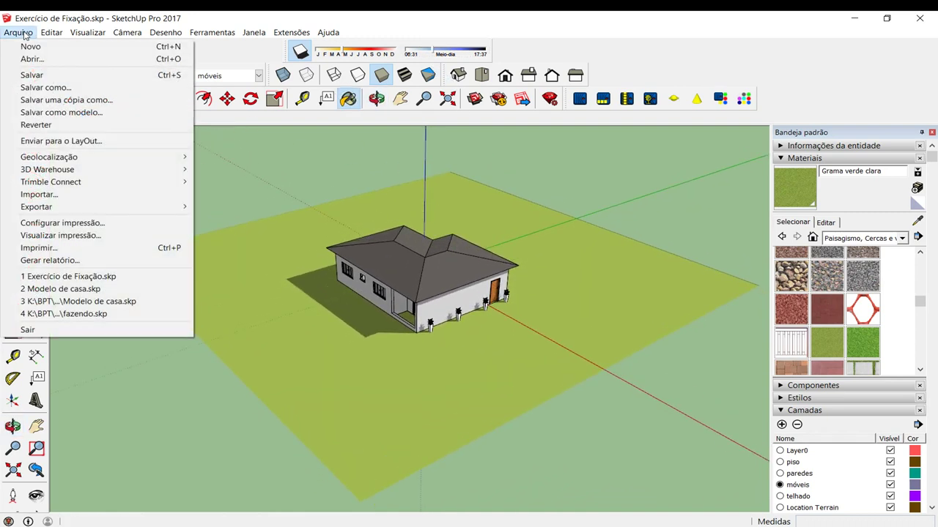
pyautogui.moveTo(48, 157)
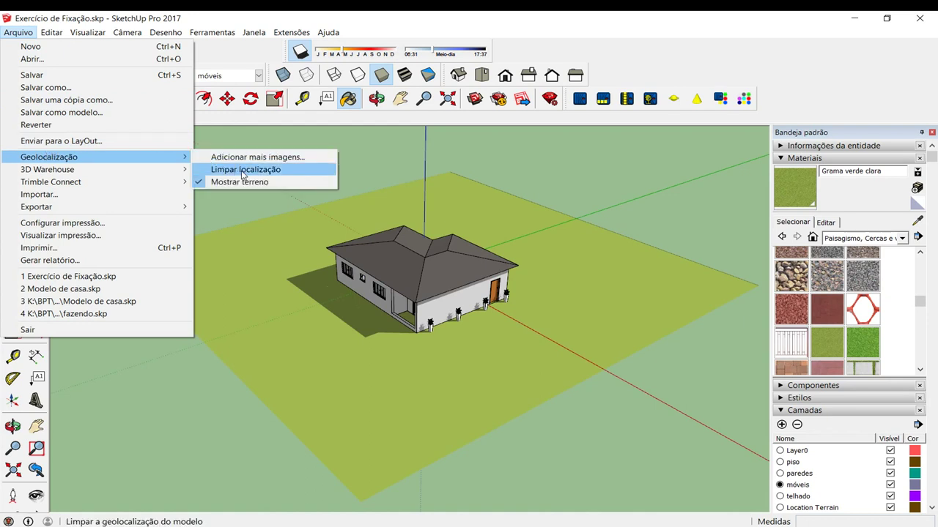
pyautogui.click(243, 173)
pyautogui.moveTo(430, 317); pyautogui.dragTo(463, 312, button='middle')
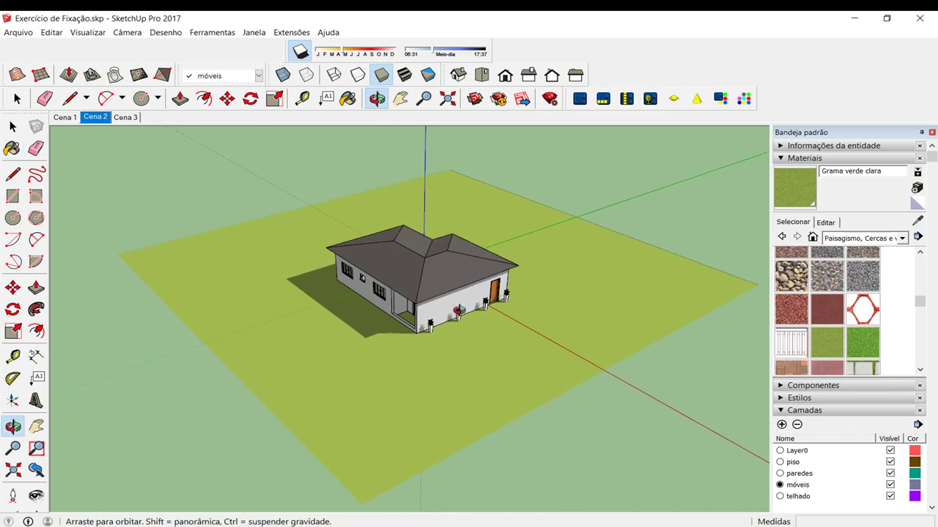